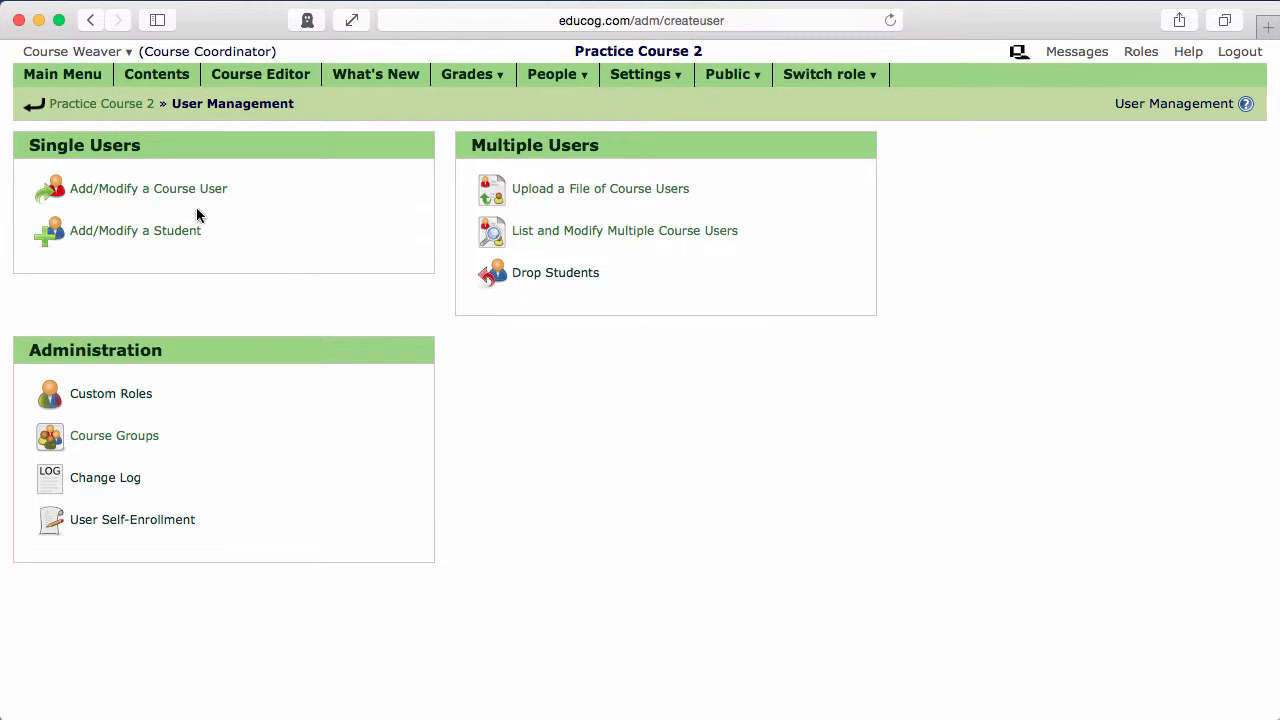
Start enrolling a single new student in the showandtell domain, entering the student's username.
click(184, 238)
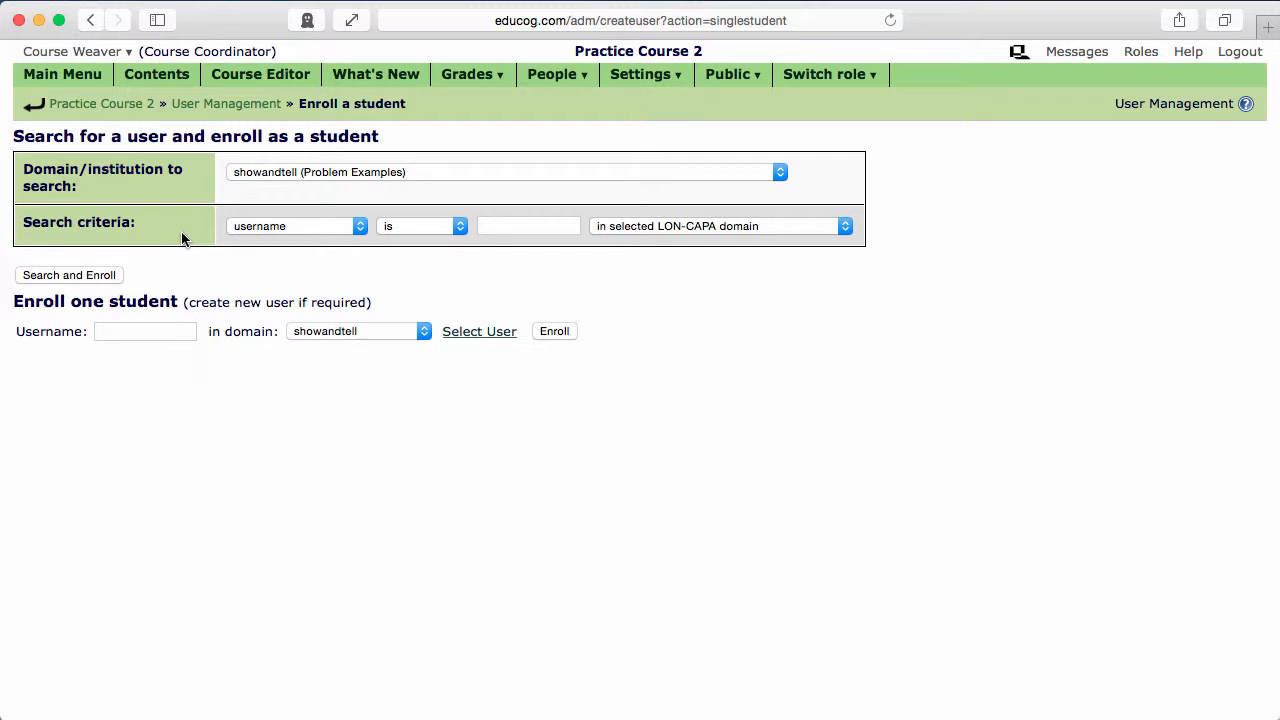
click(148, 333)
text(Jane)
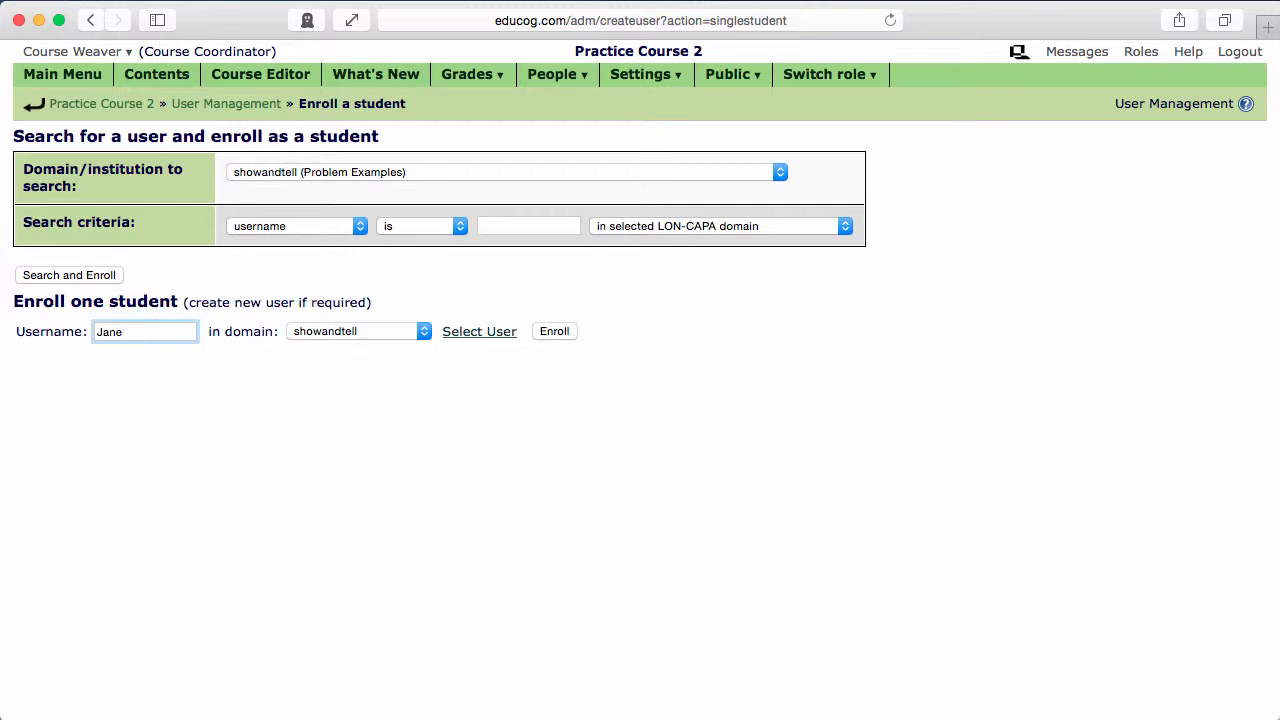
text(doe)
click(554, 333)
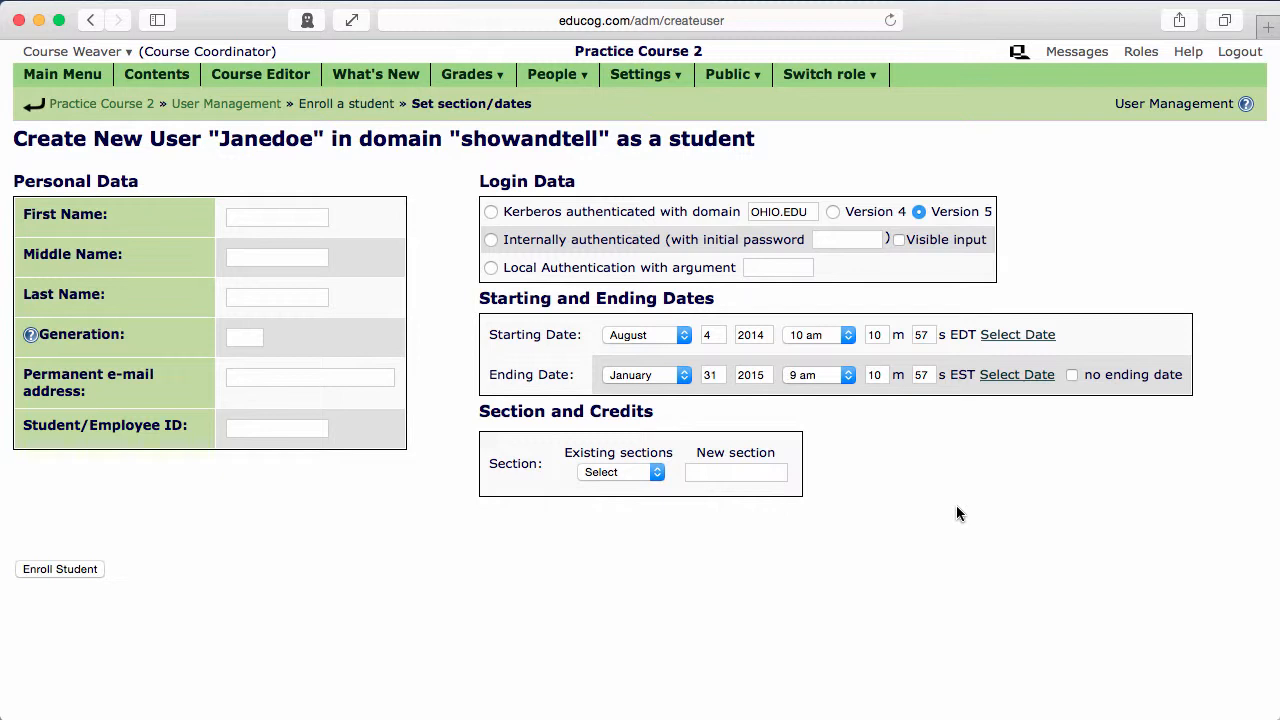
Fill in the new student's first name and last name in the personal data.
click(291, 216)
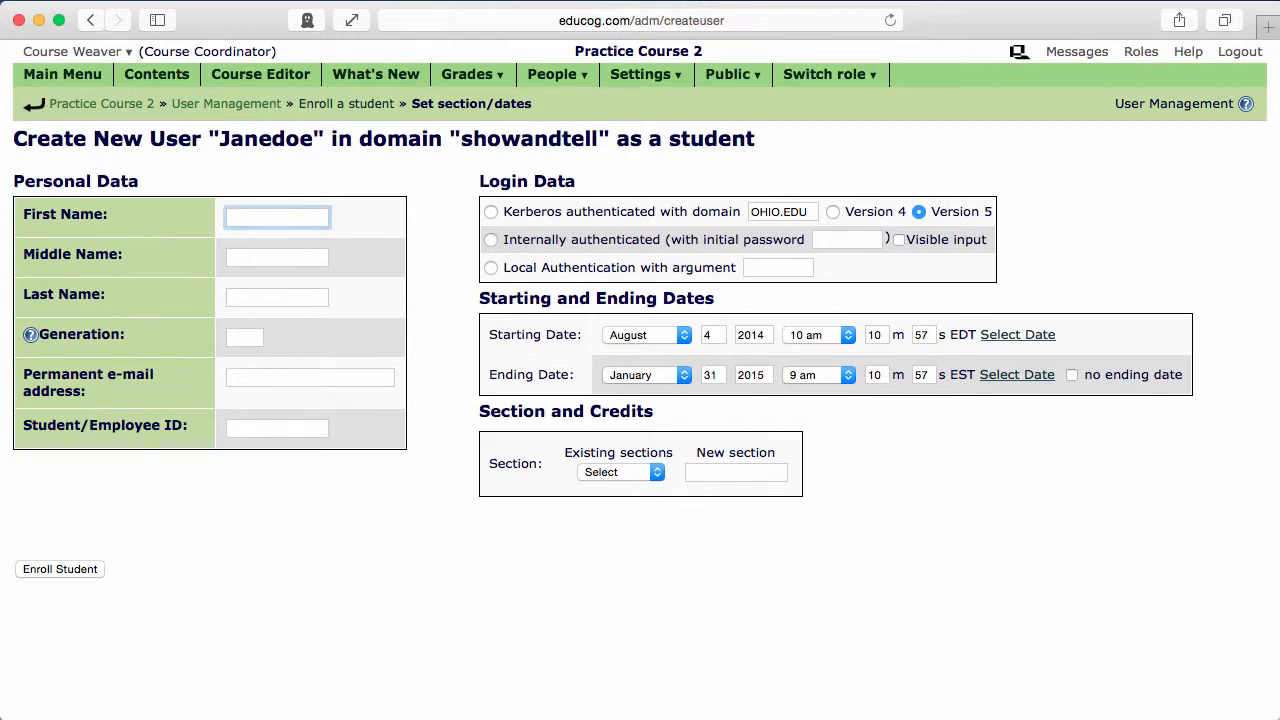
text(Jane)
key(Tab)
key(Tab)
text(Doe)
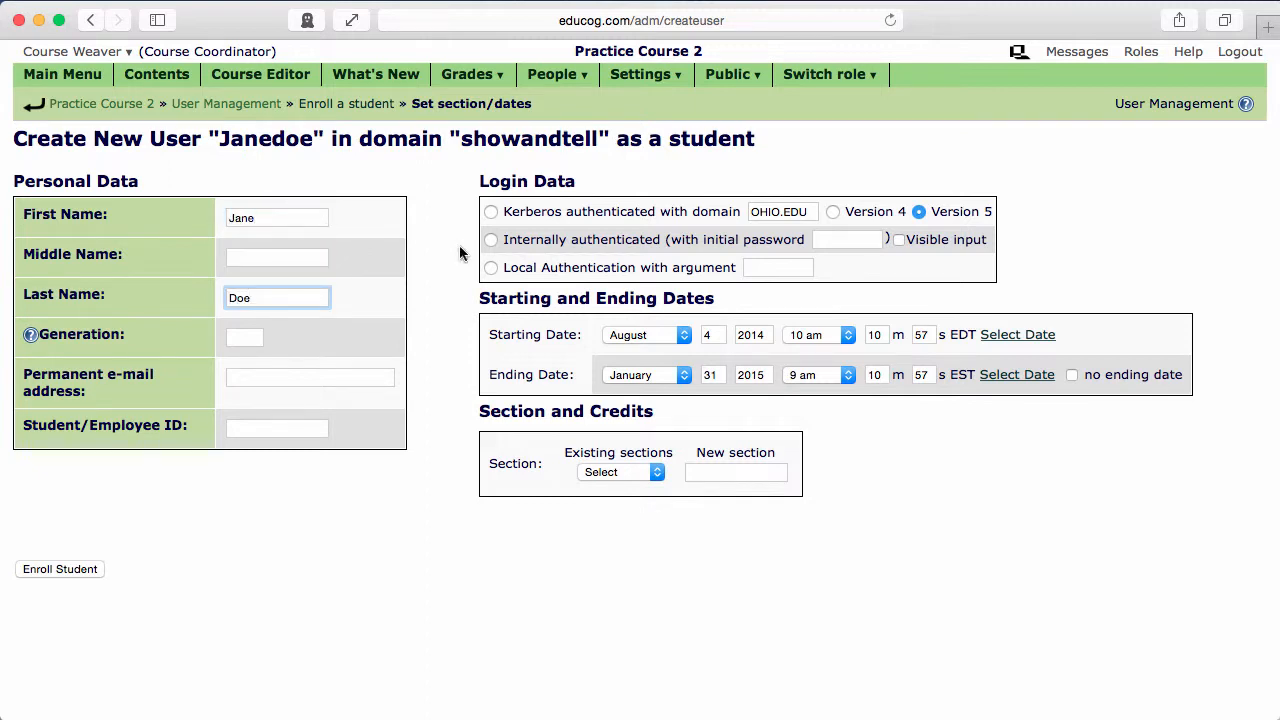
Set the student's login to internally authenticated and enter the initial password.
click(540, 241)
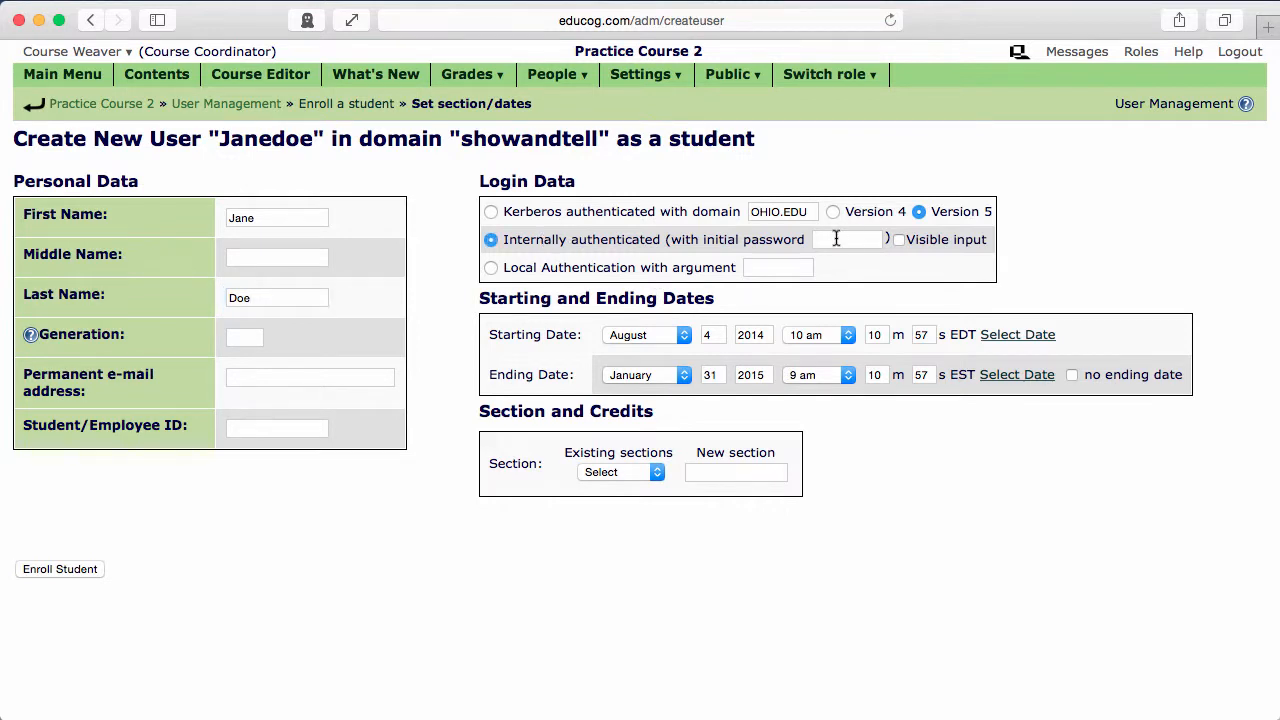
click(836, 239)
text(•••••)
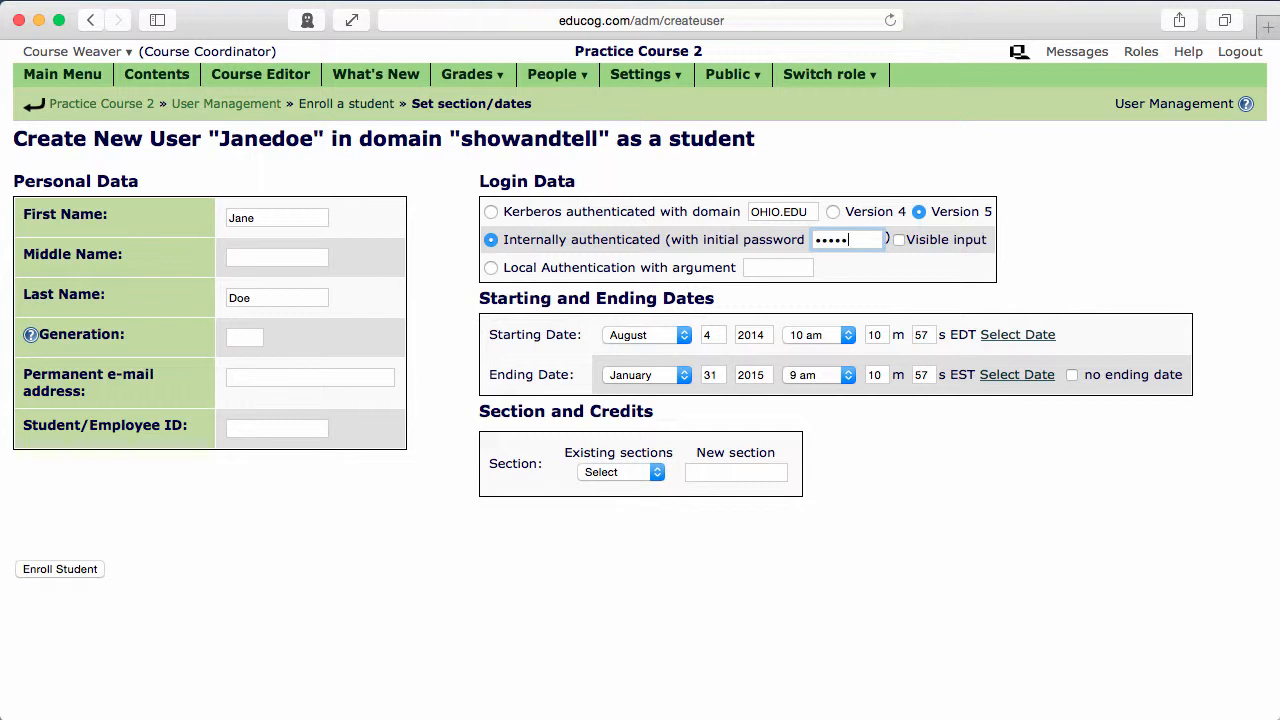
Set the student's starting date to September 13 and the ending date to June 12.
click(676, 340)
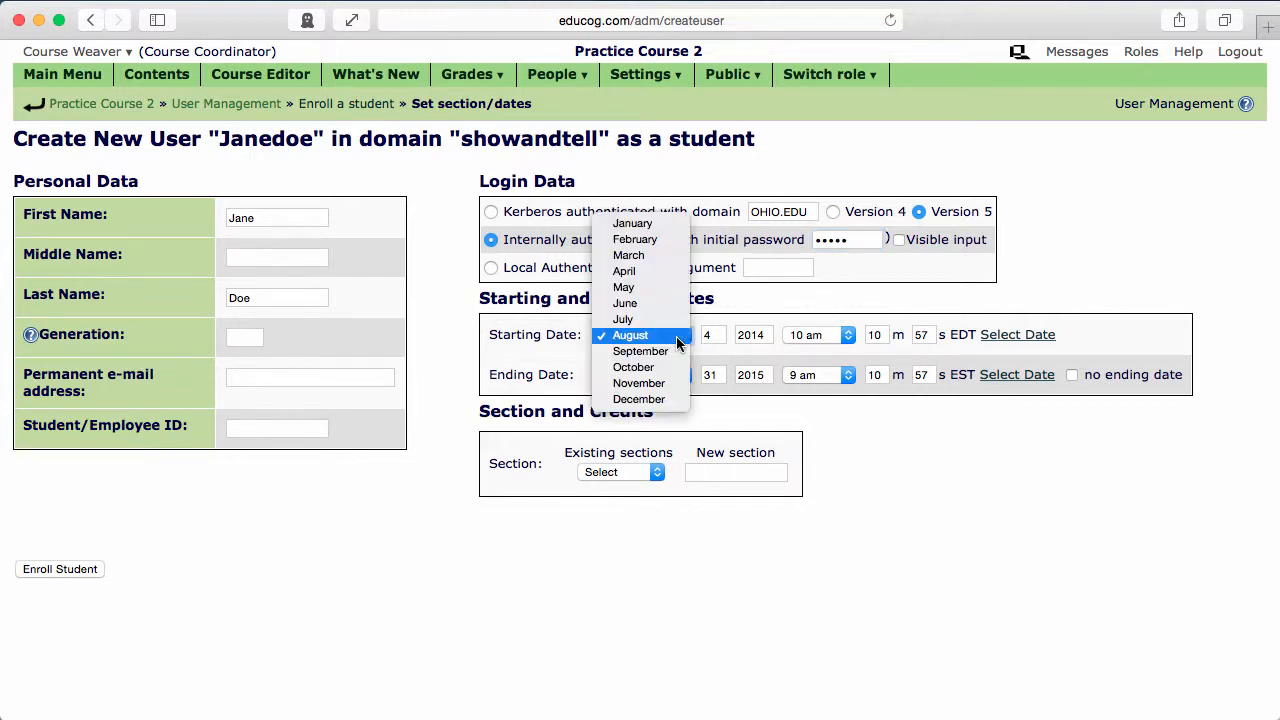
click(676, 351)
key(Tab)
text(13)
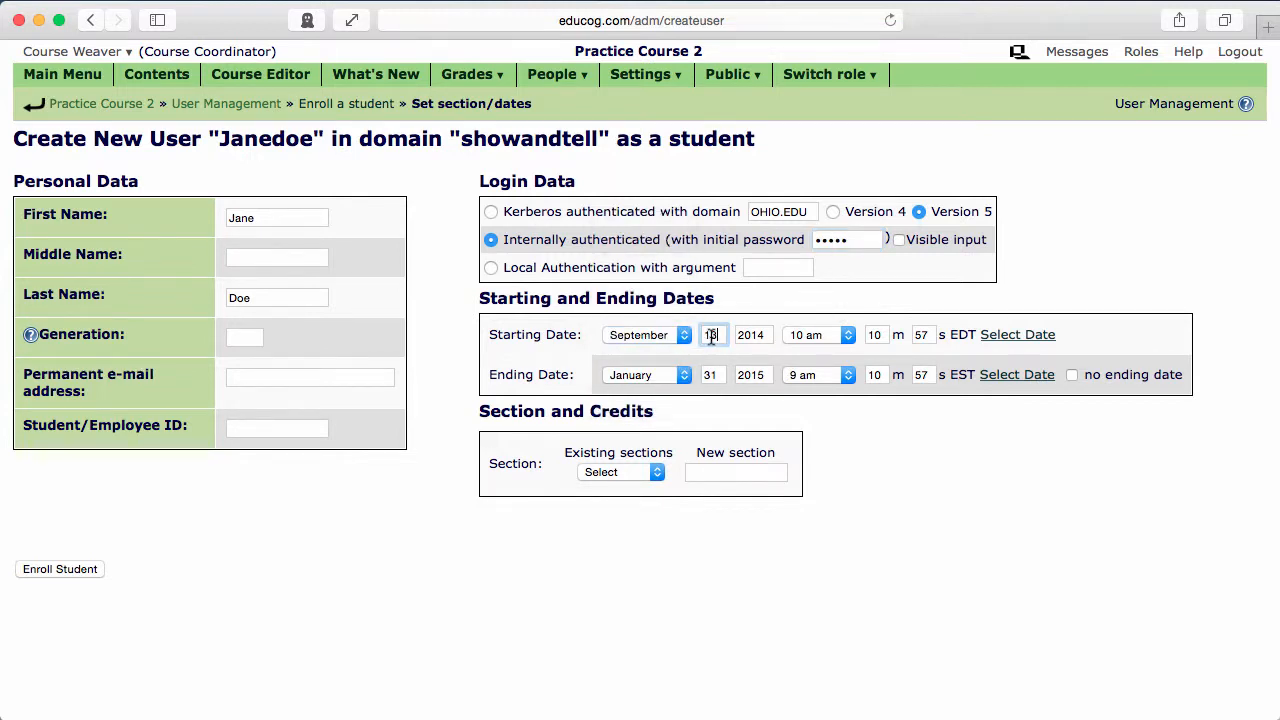
click(672, 385)
click(640, 452)
double_click(712, 375)
text(12)
Assign the student to a new section named Section1 and submit the enrollment.
click(614, 470)
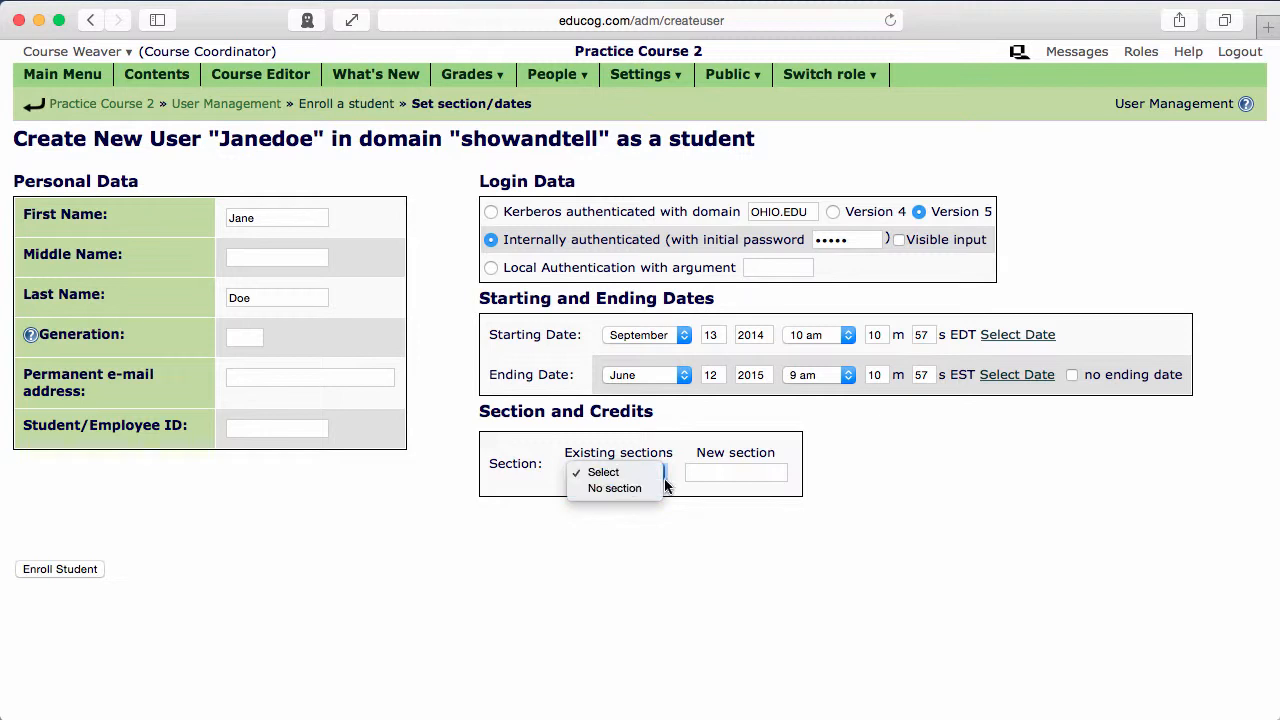
click(701, 473)
click(701, 473)
text(Sec)
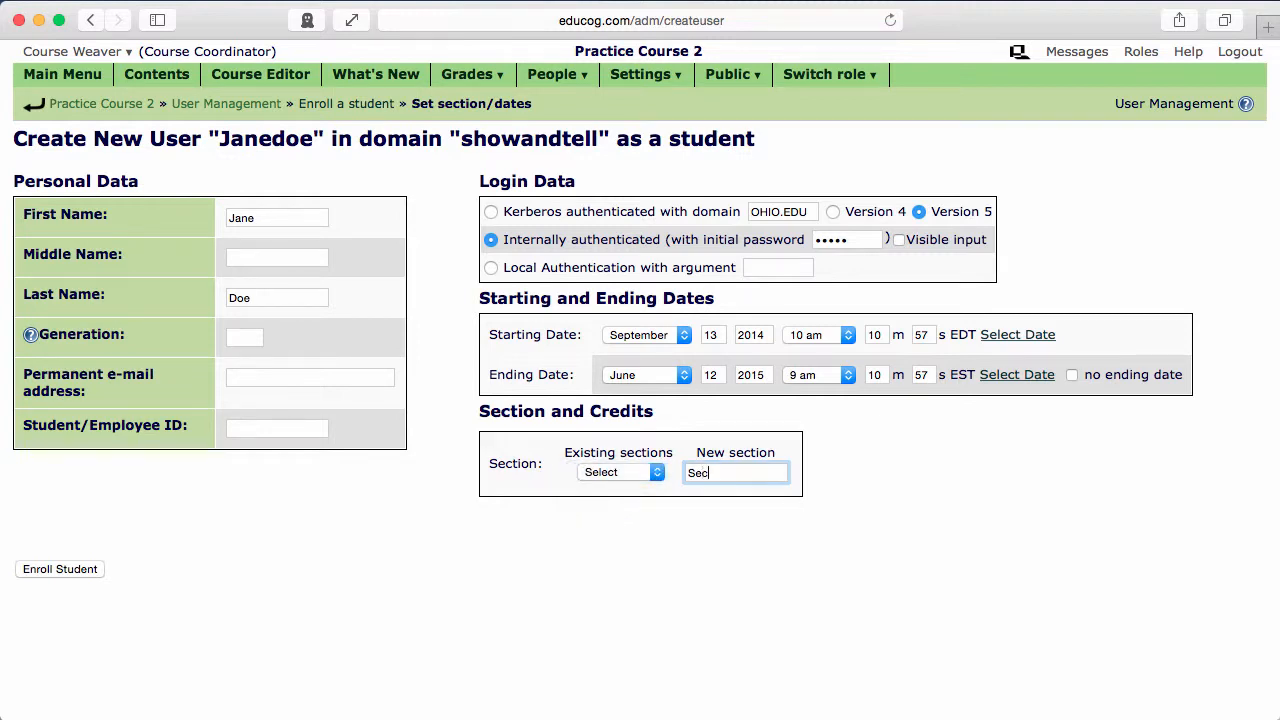
text(tion 1)
click(60, 569)
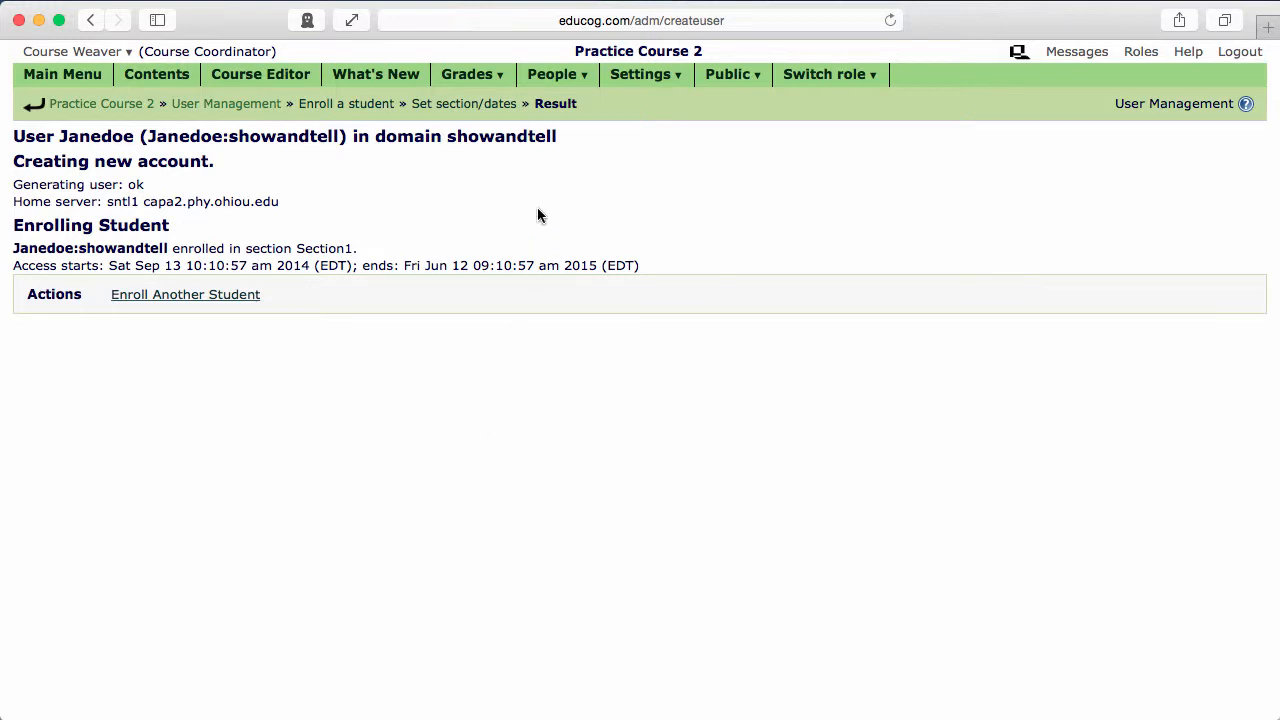
Upload roster.csv as a CSV file of course users from User Management, ignoring its first line.
mouse_move(556, 76)
click(556, 100)
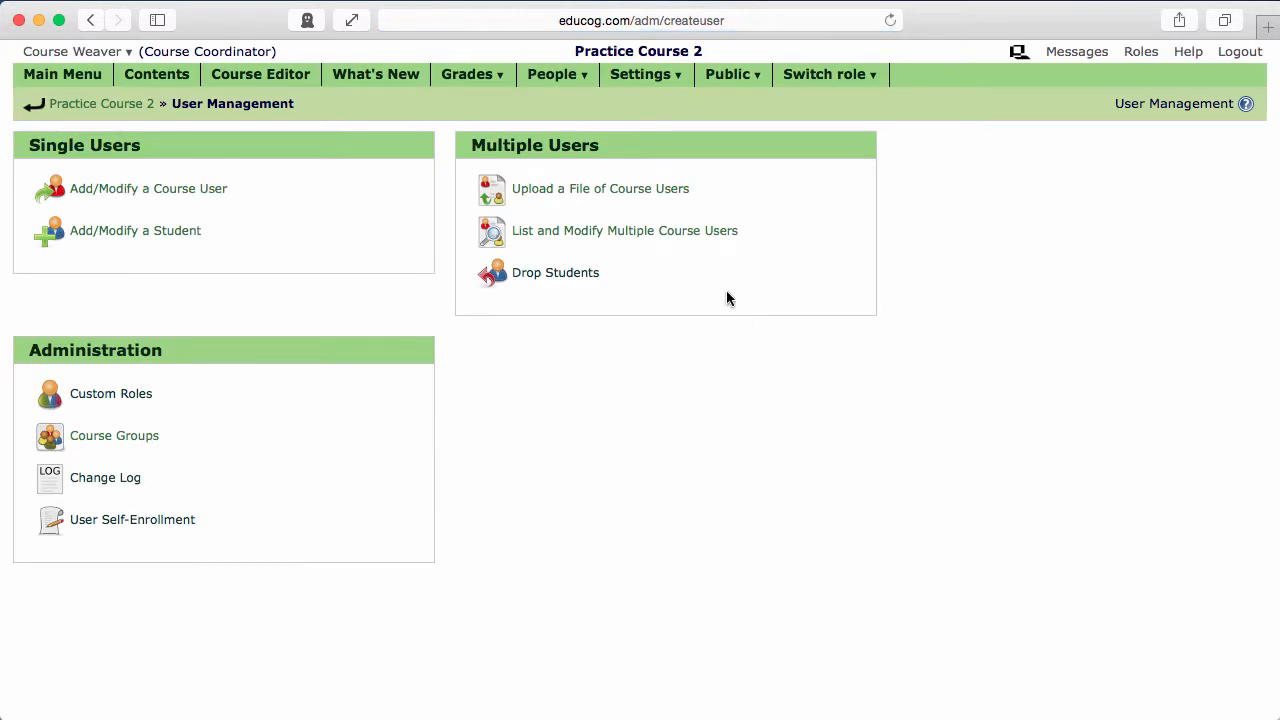
click(640, 193)
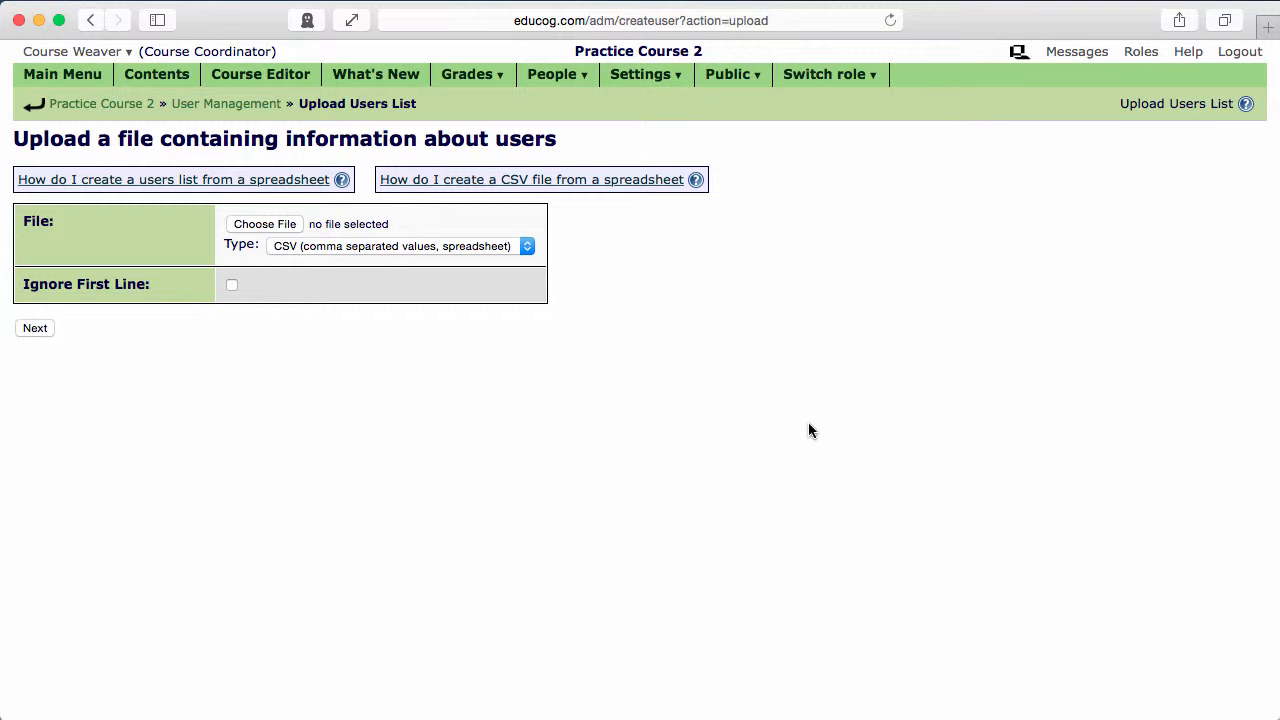
click(266, 224)
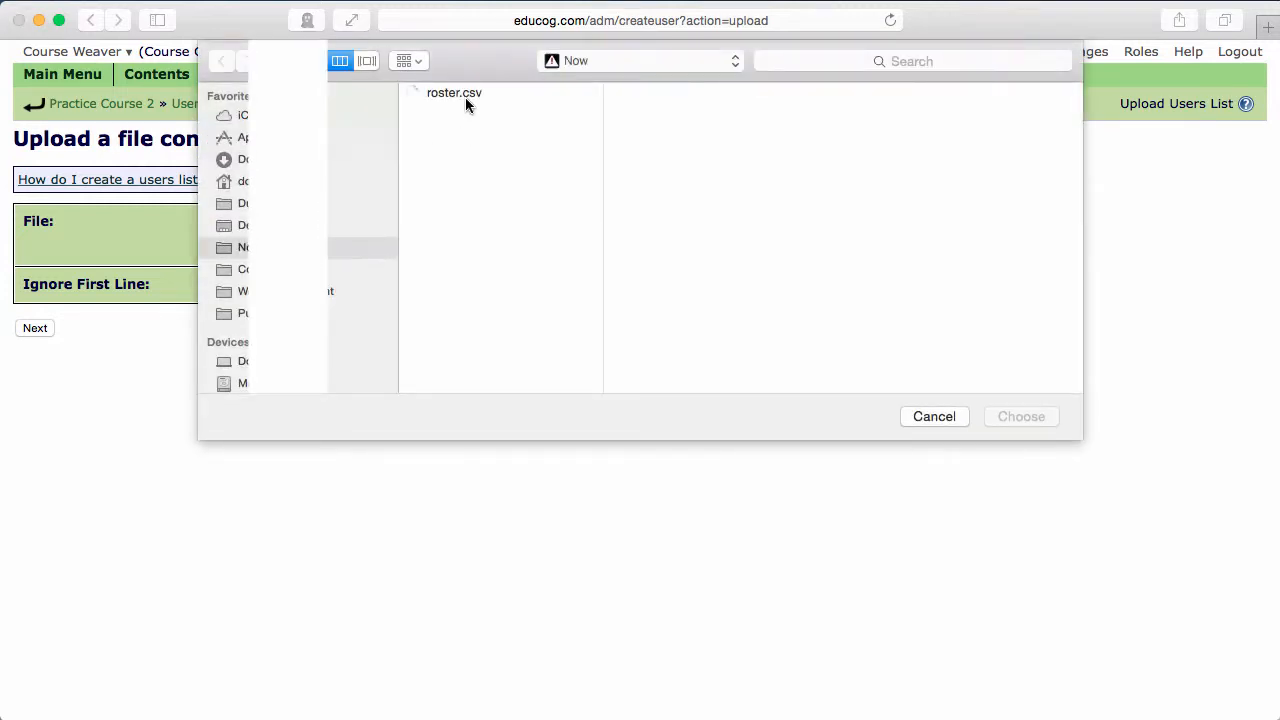
click(465, 97)
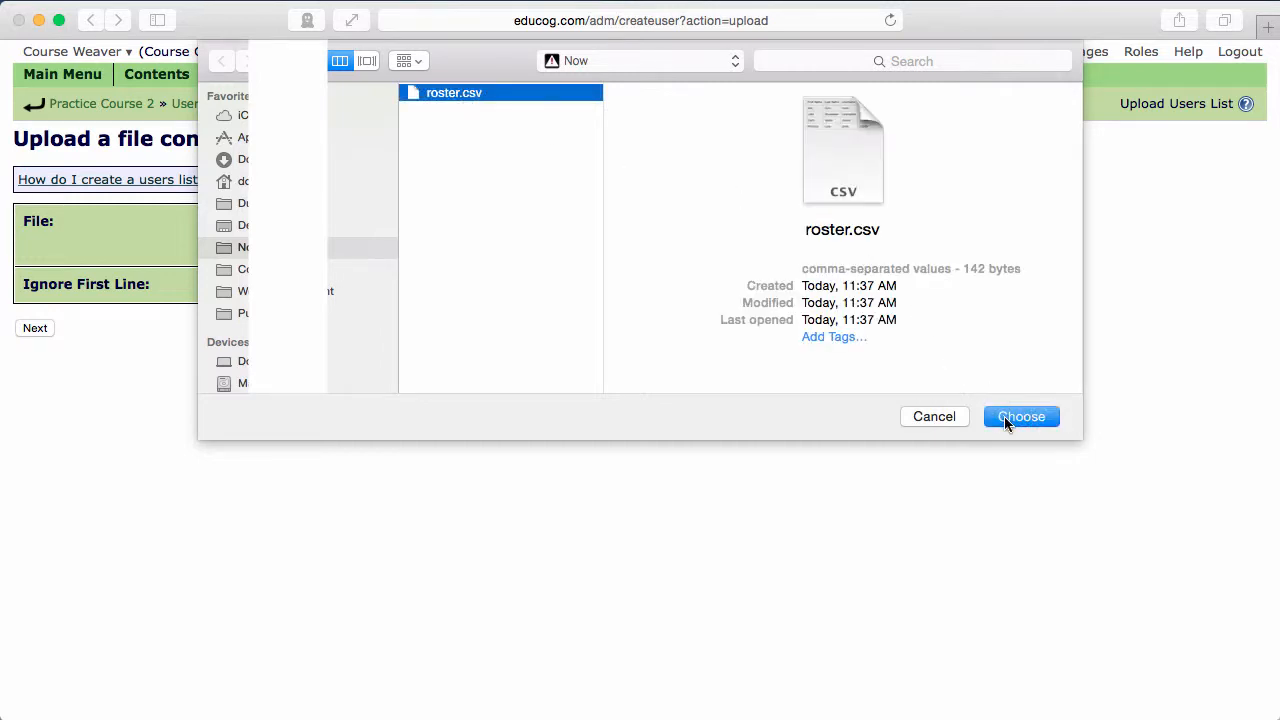
click(1004, 416)
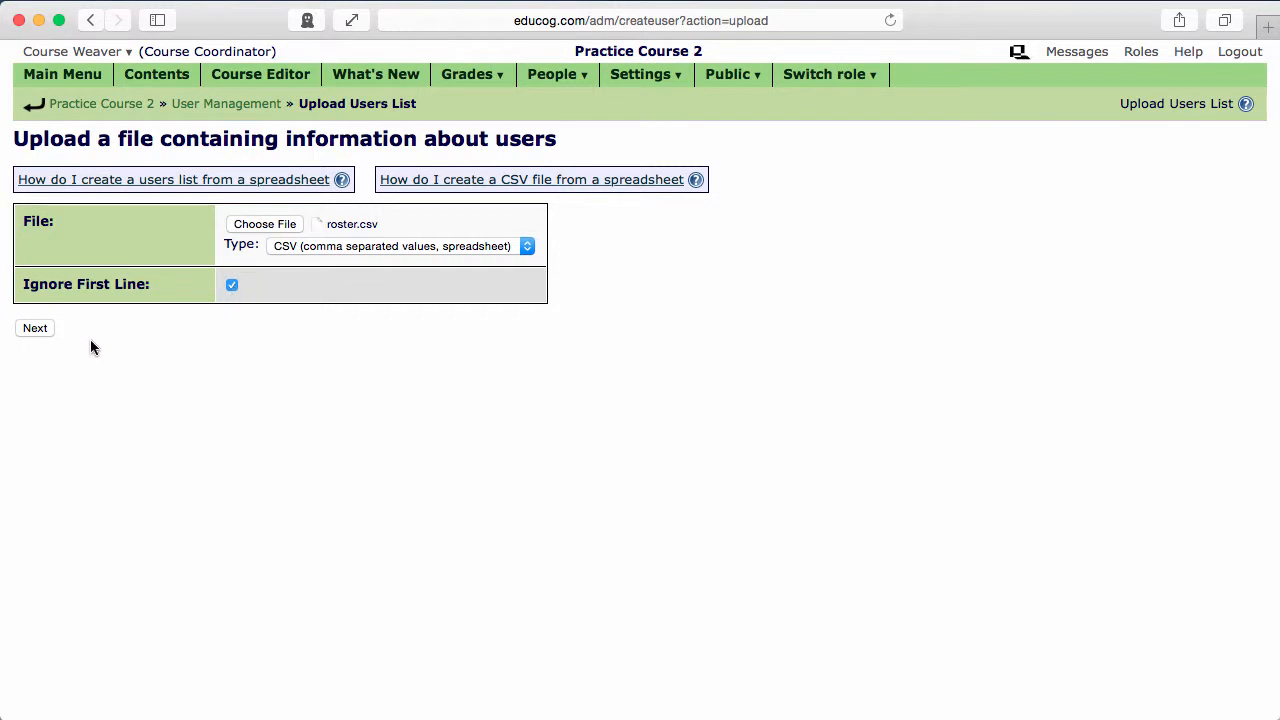
click(45, 326)
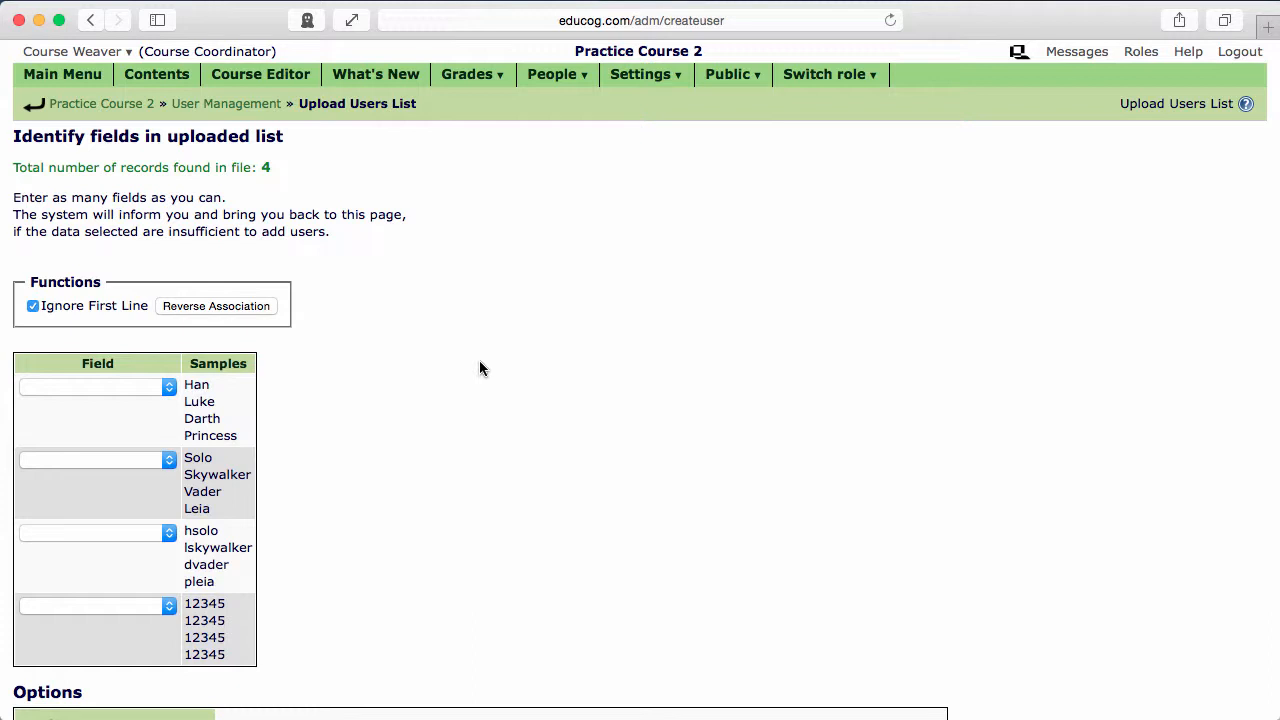
Identify the four uploaded roster columns, in order, as First Name, Last Name, Username and Initial Password.
click(161, 389)
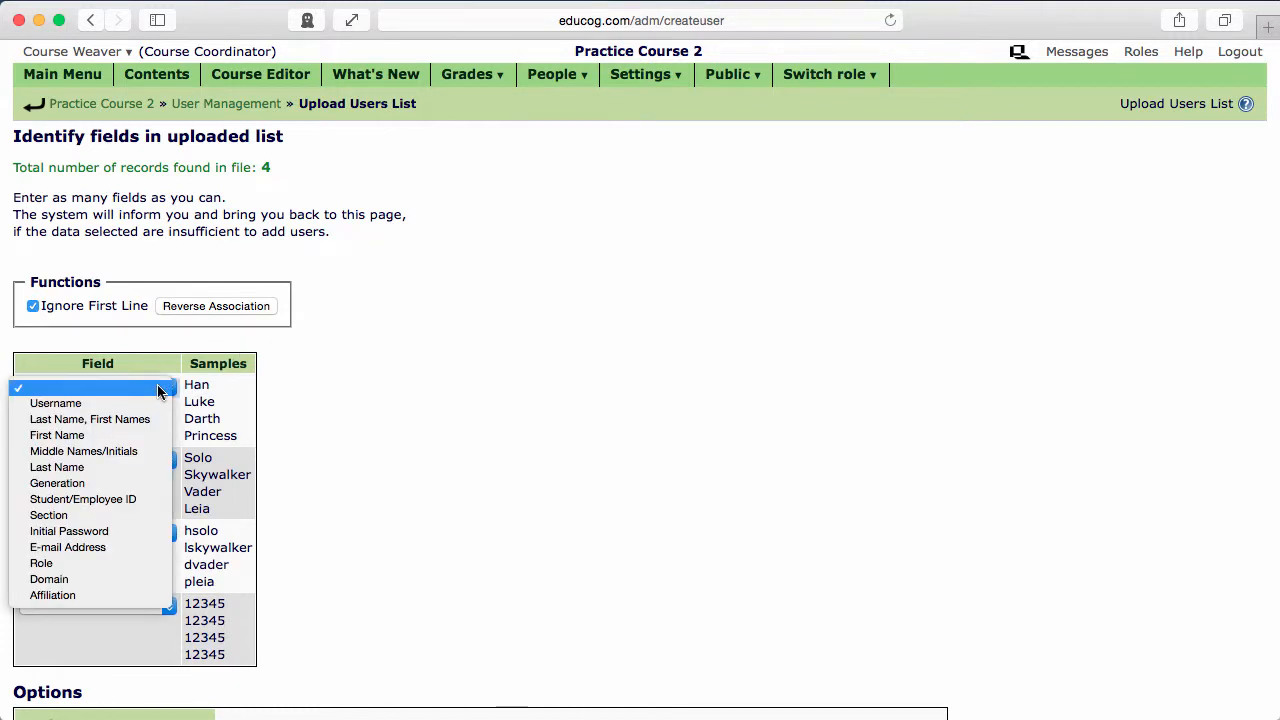
click(124, 434)
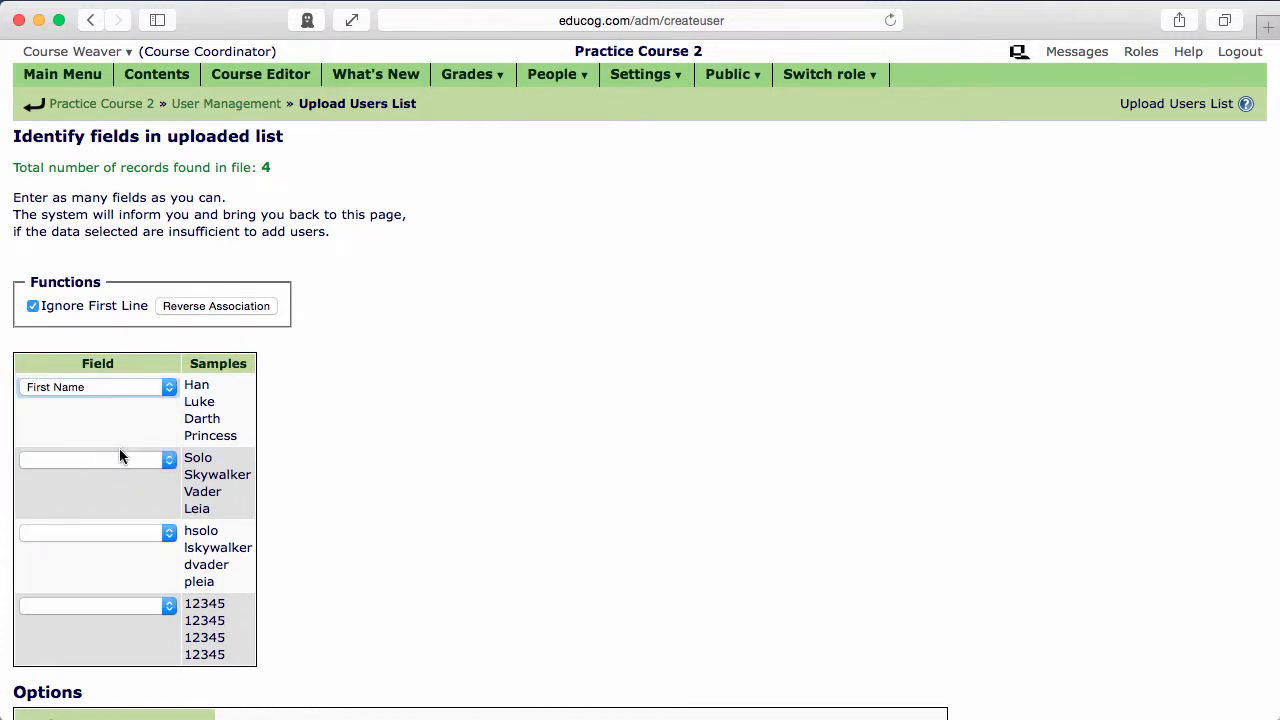
click(119, 458)
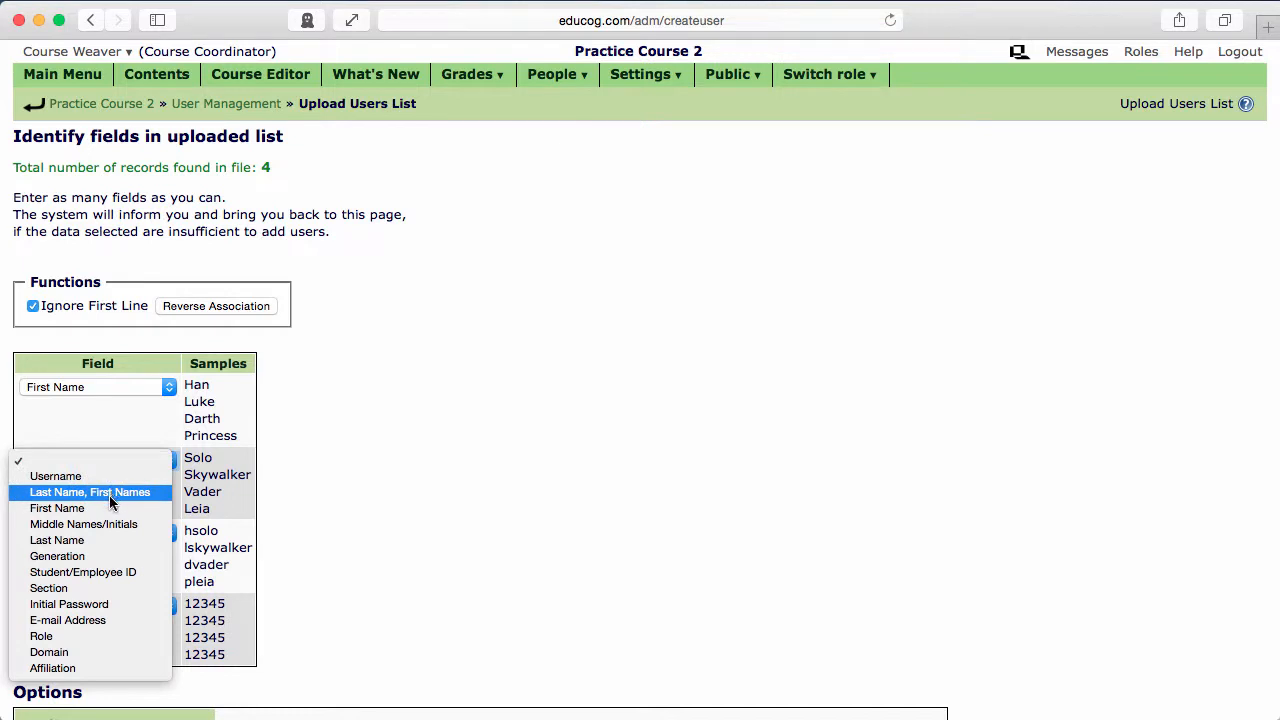
click(108, 540)
click(107, 533)
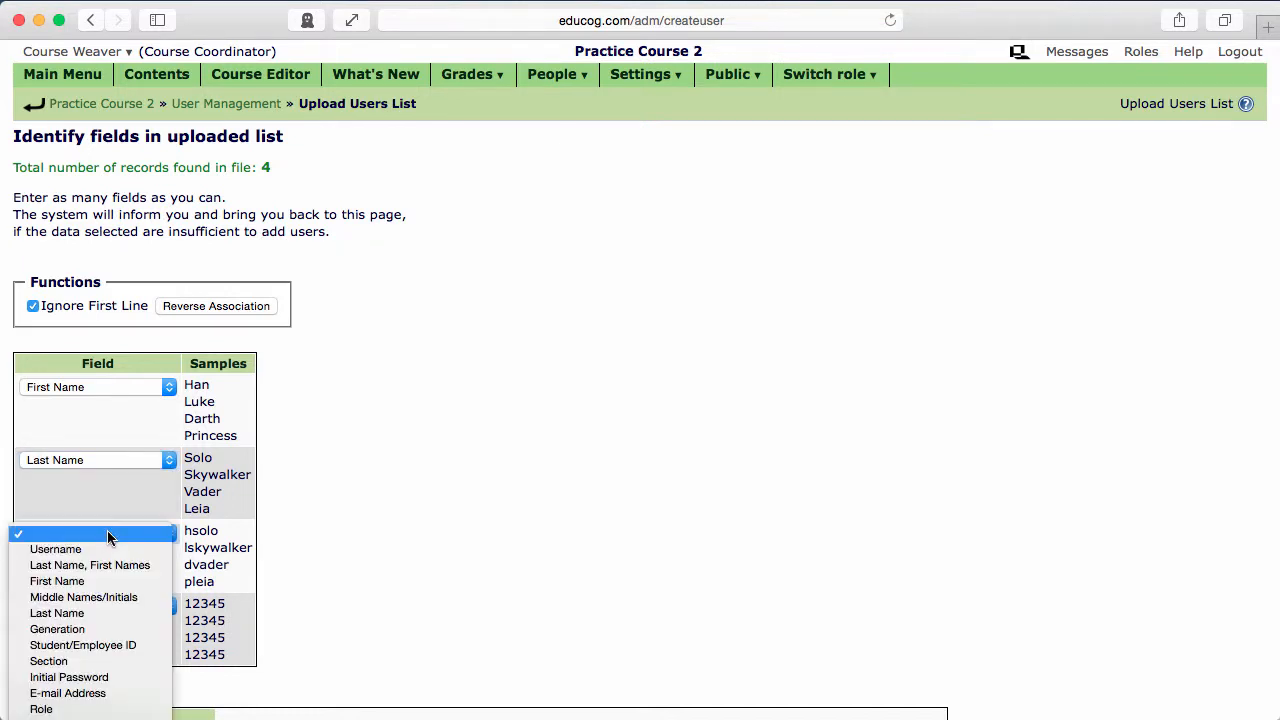
click(106, 550)
click(124, 607)
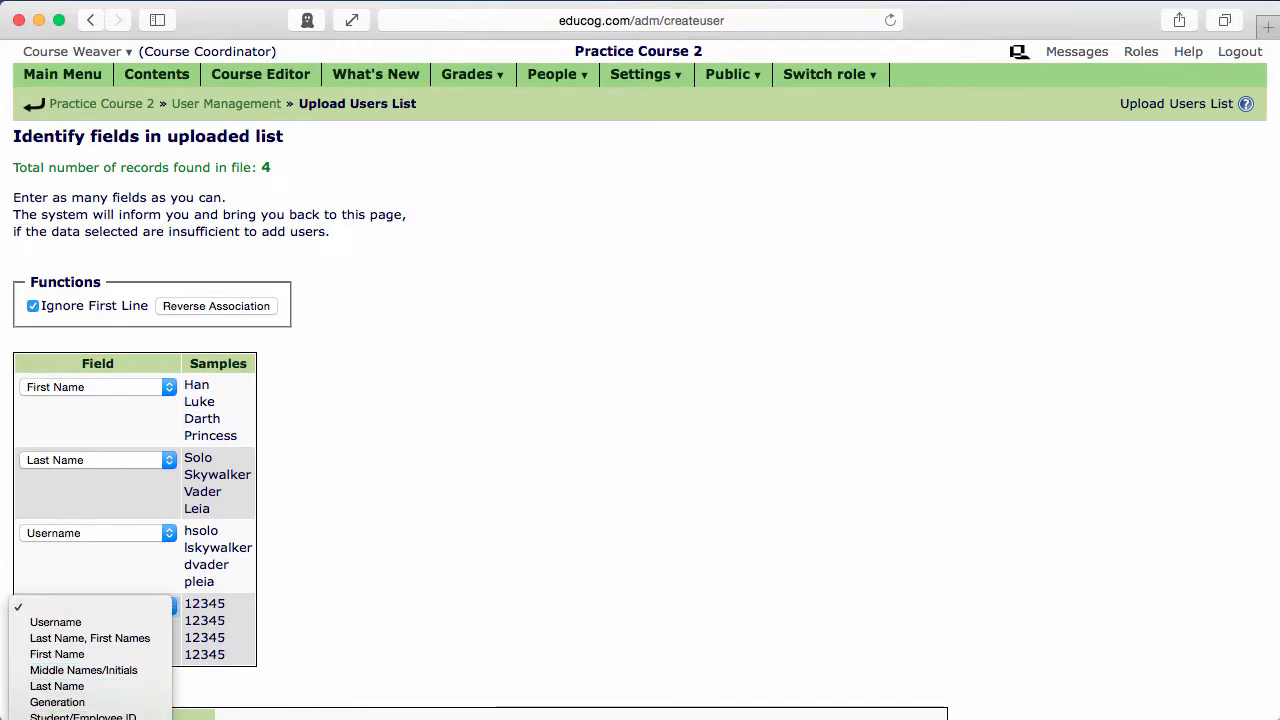
click(83, 719)
Set the uploaded users' starting date to September 13 and ending date to June 12.
scroll(643, 420, down, 5)
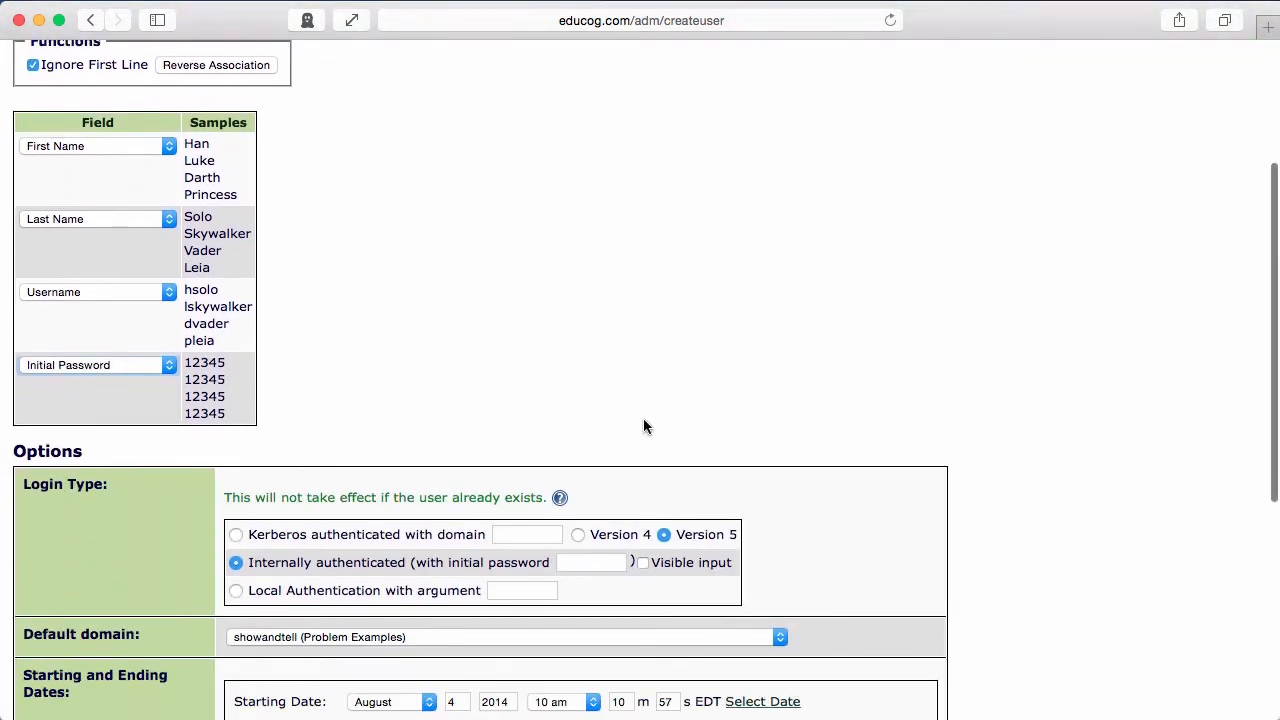
scroll(645, 424, down, 4)
scroll(969, 500, down, 4)
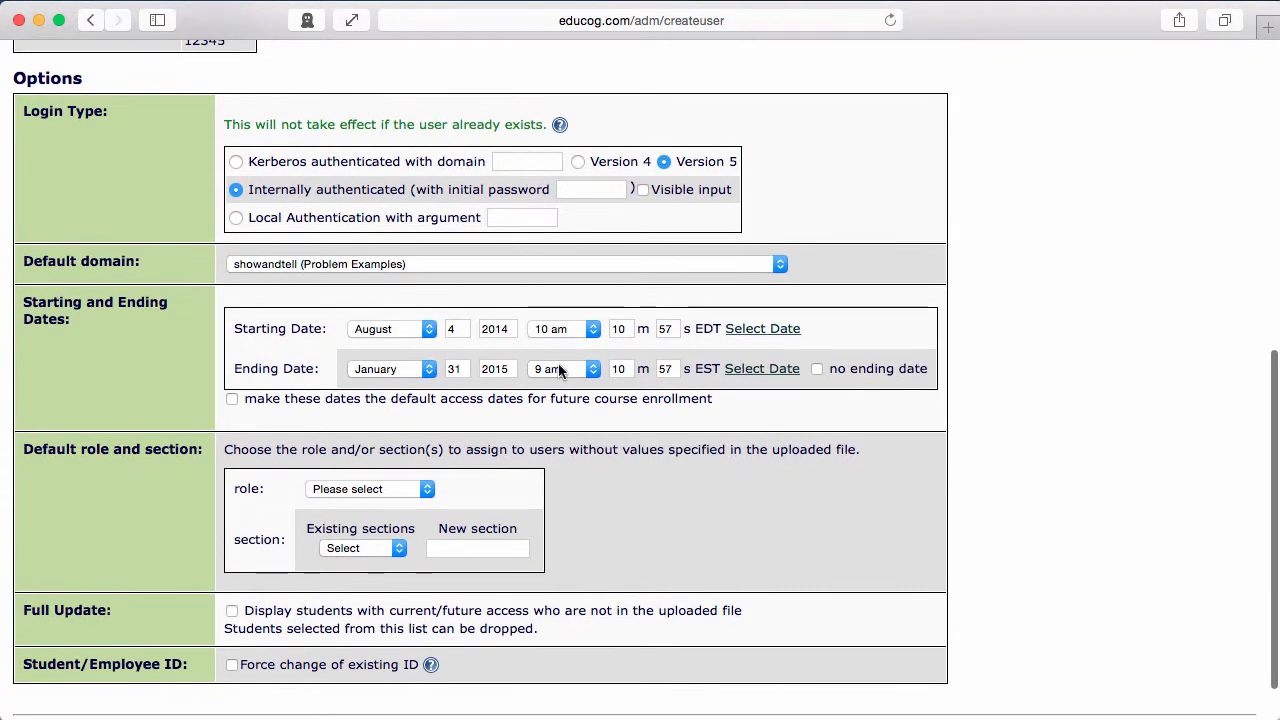
click(394, 331)
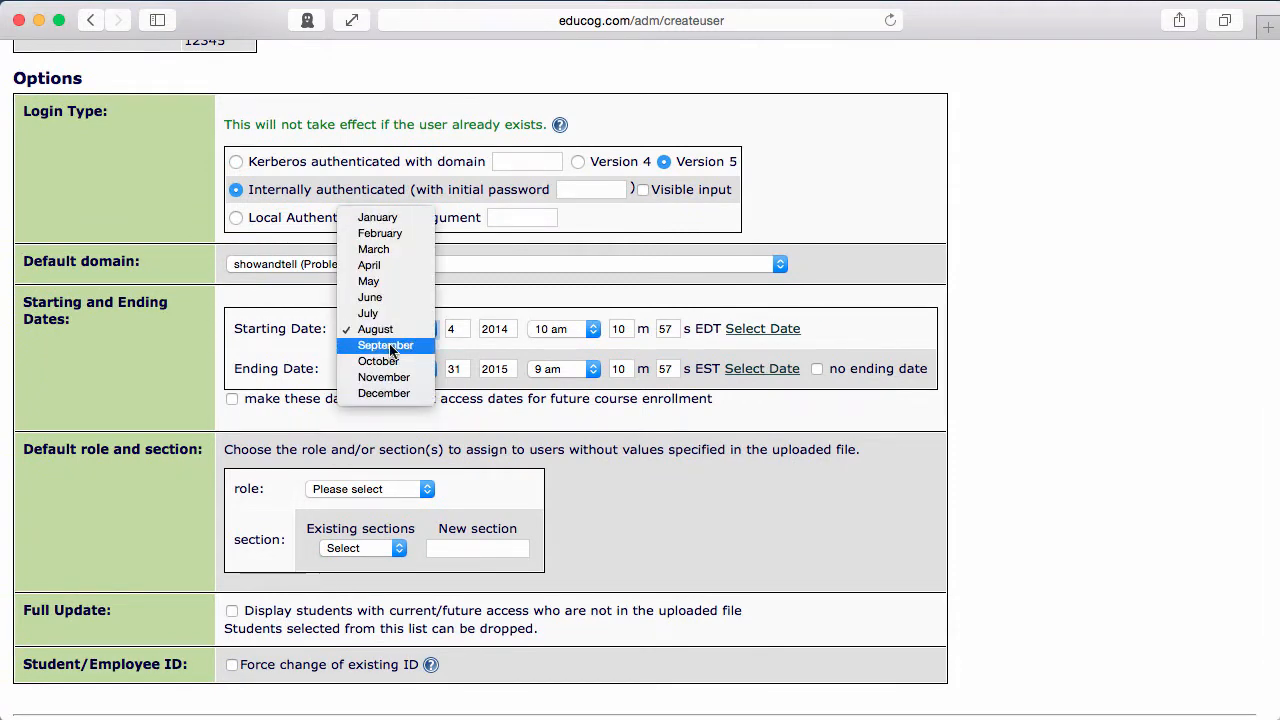
click(385, 345)
double_click(455, 328)
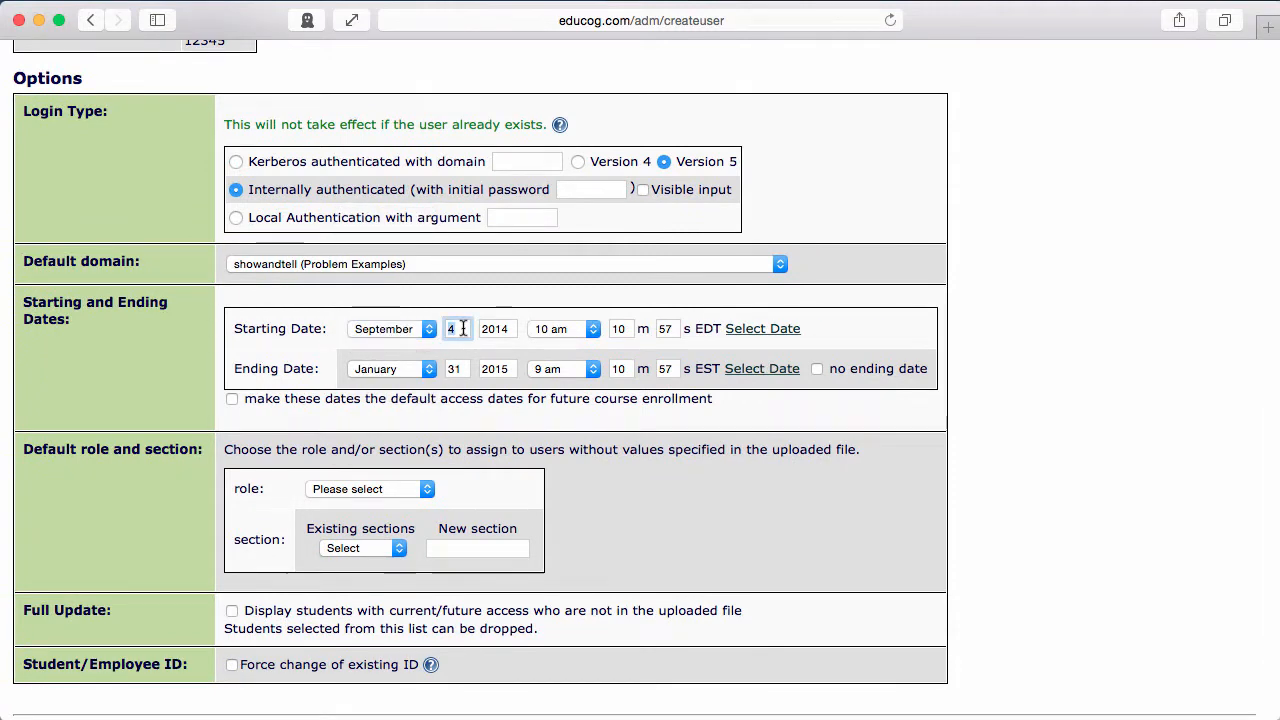
text(13)
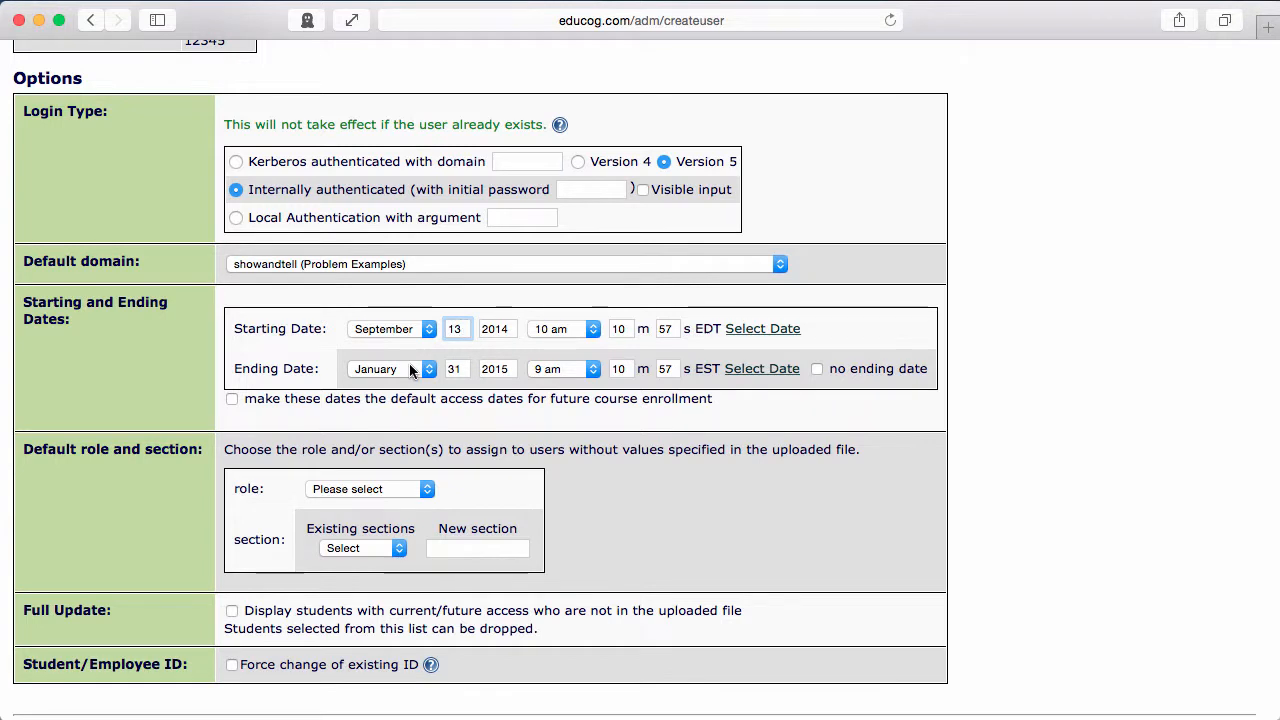
click(409, 369)
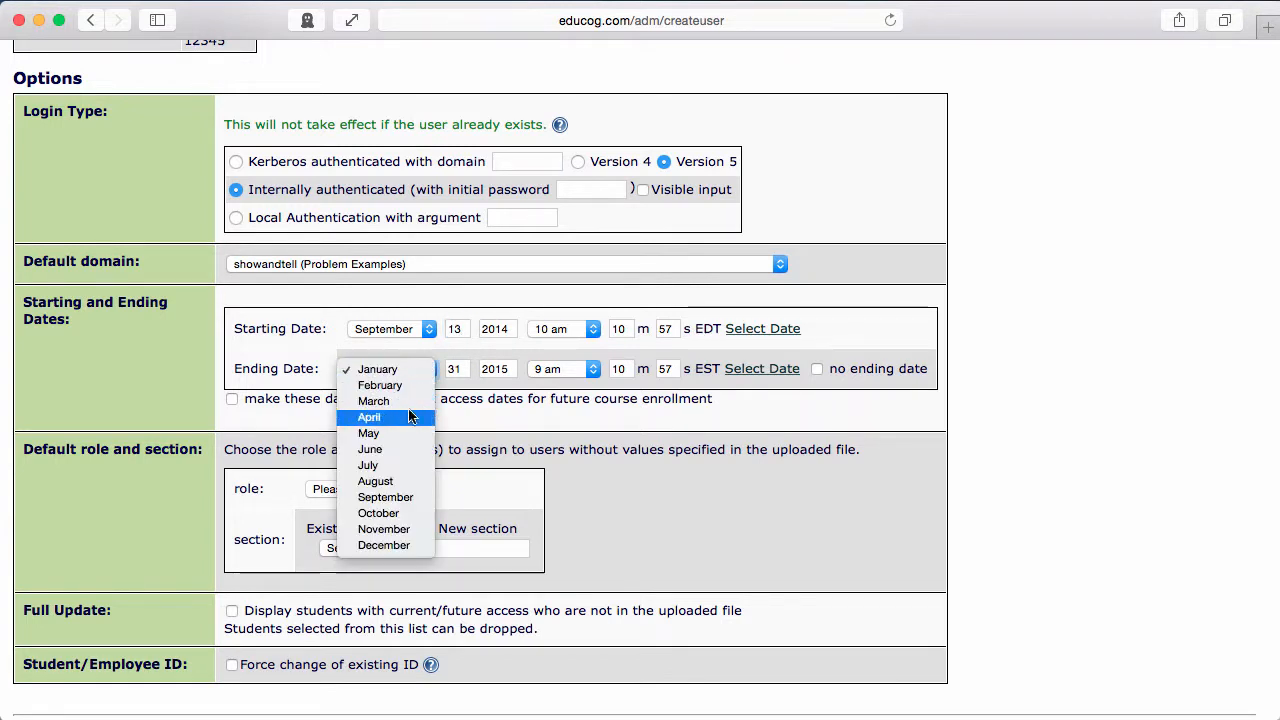
click(401, 449)
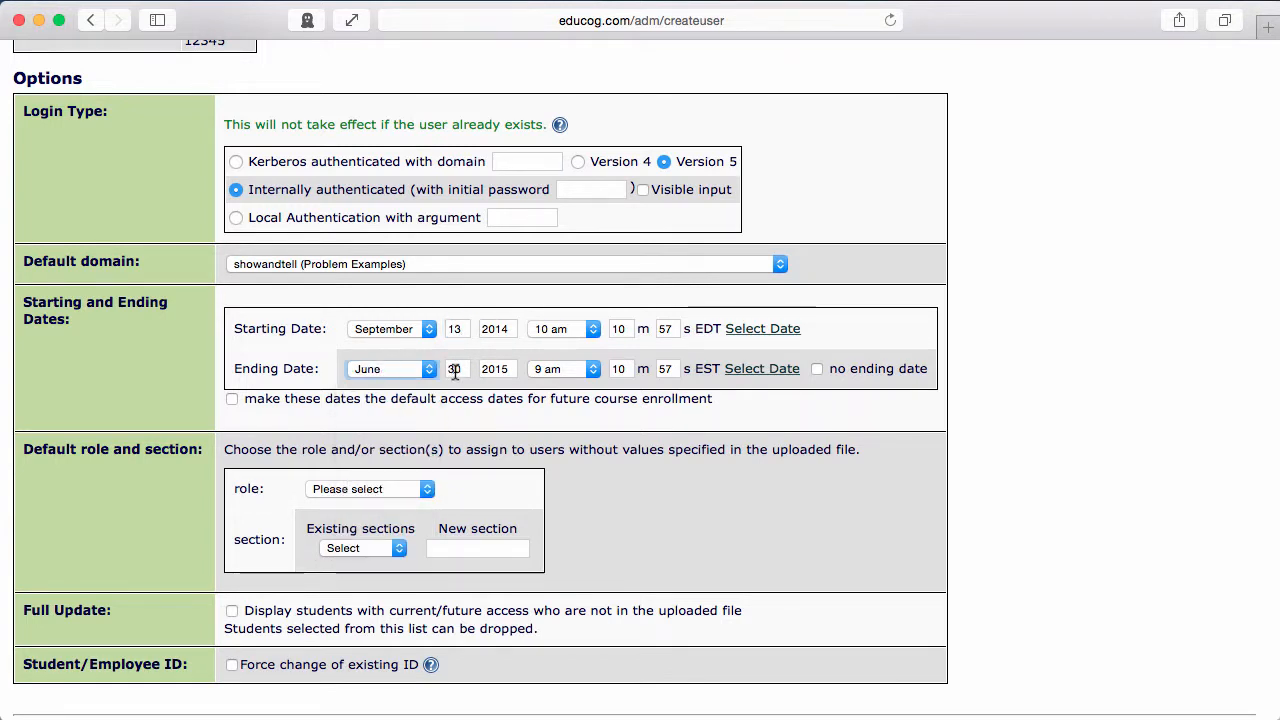
double_click(455, 370)
text(12)
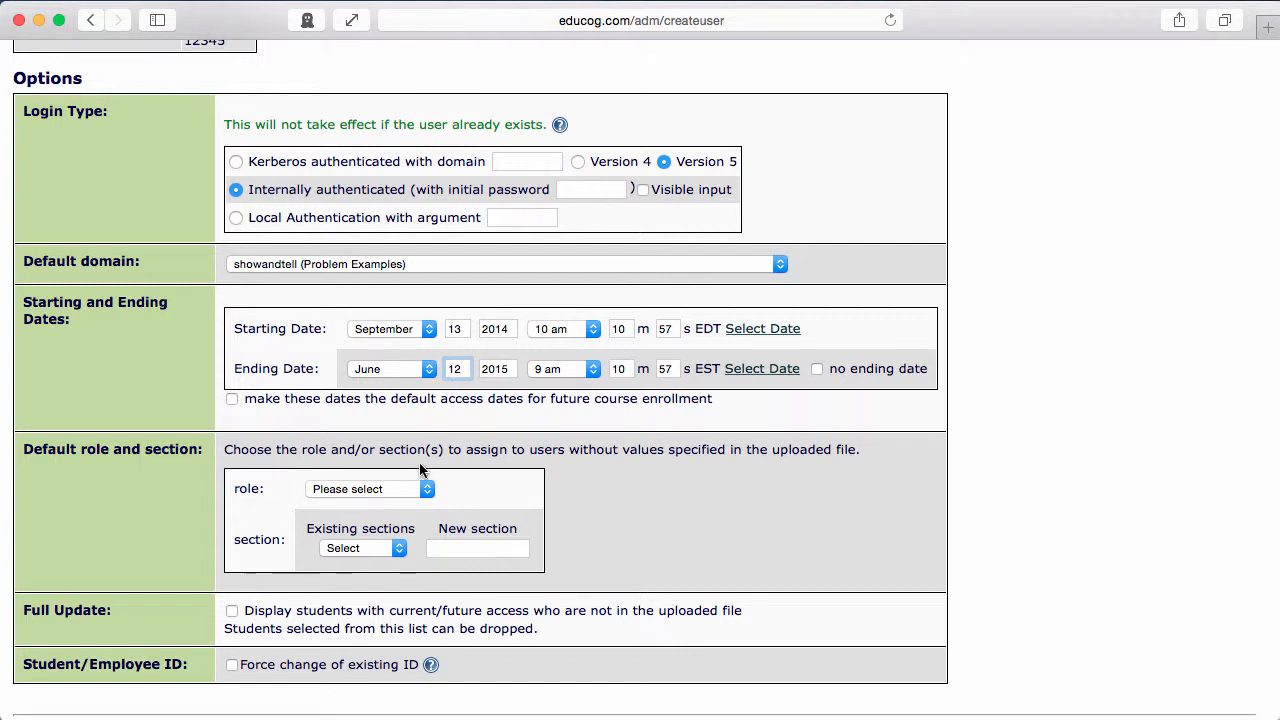
Set the uploaded users' default role to Student and their default section to the existing Section1.
click(397, 486)
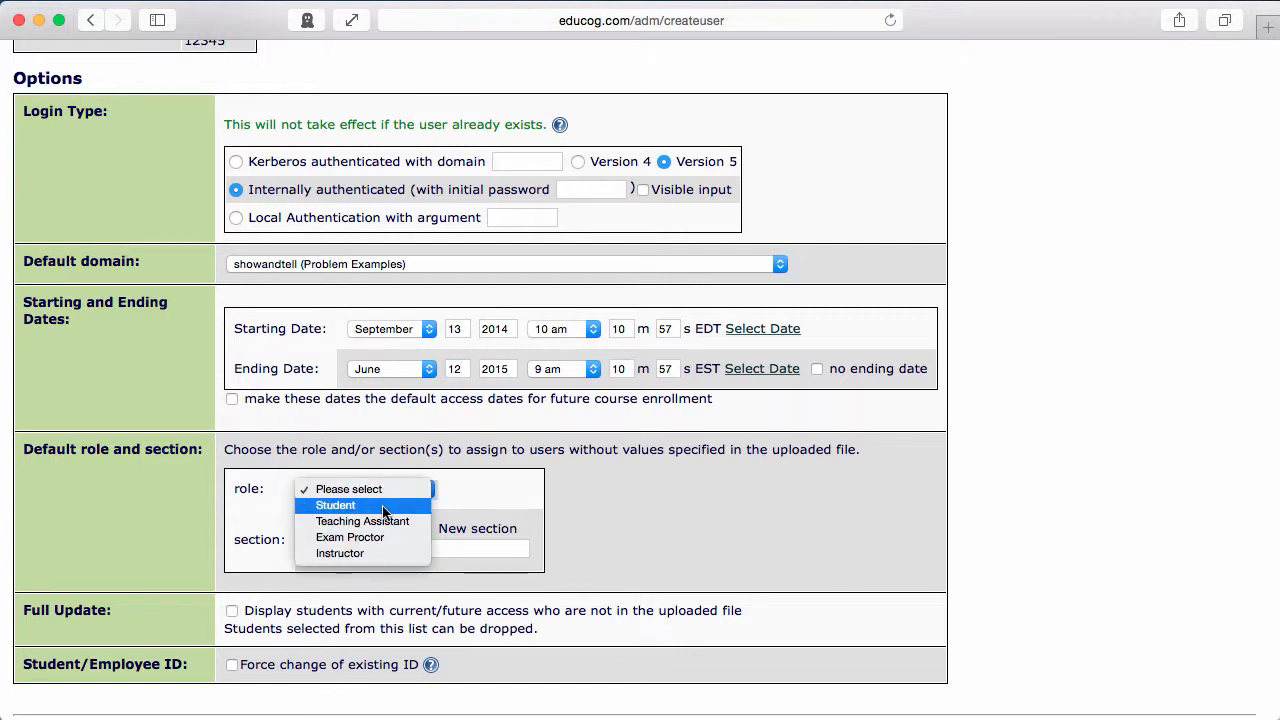
click(382, 505)
scroll(676, 510, down, 2)
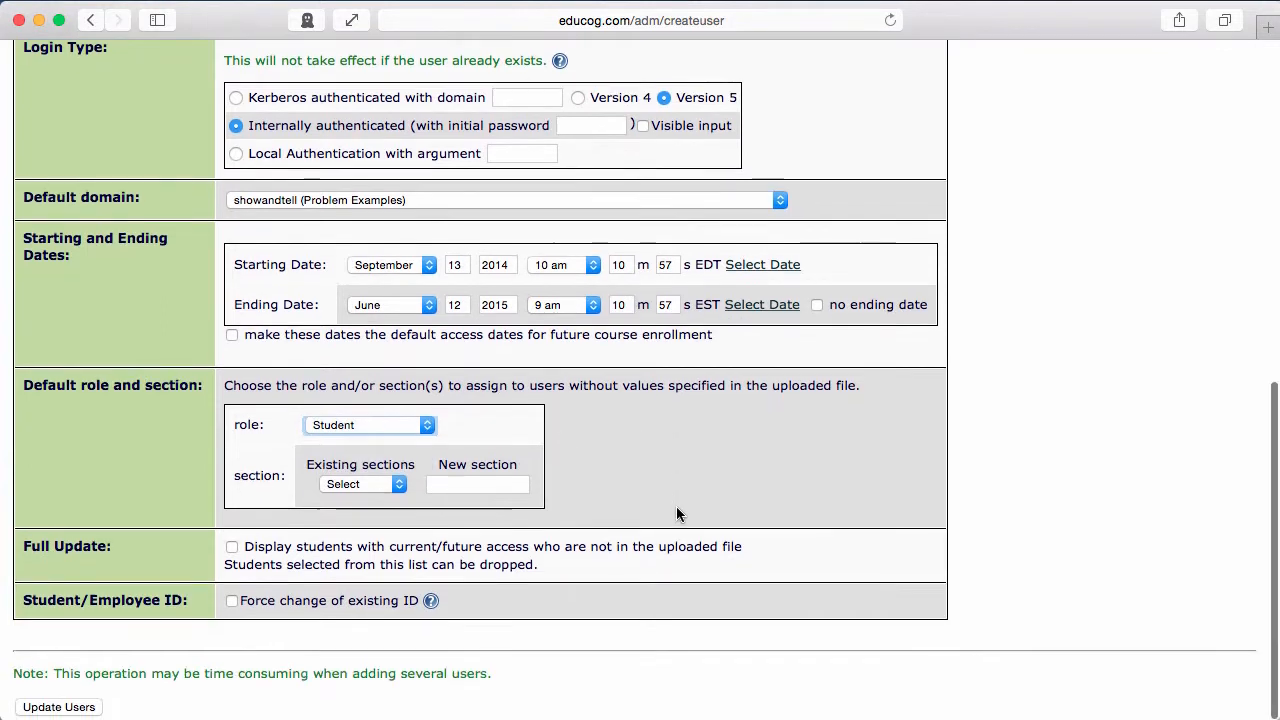
click(357, 485)
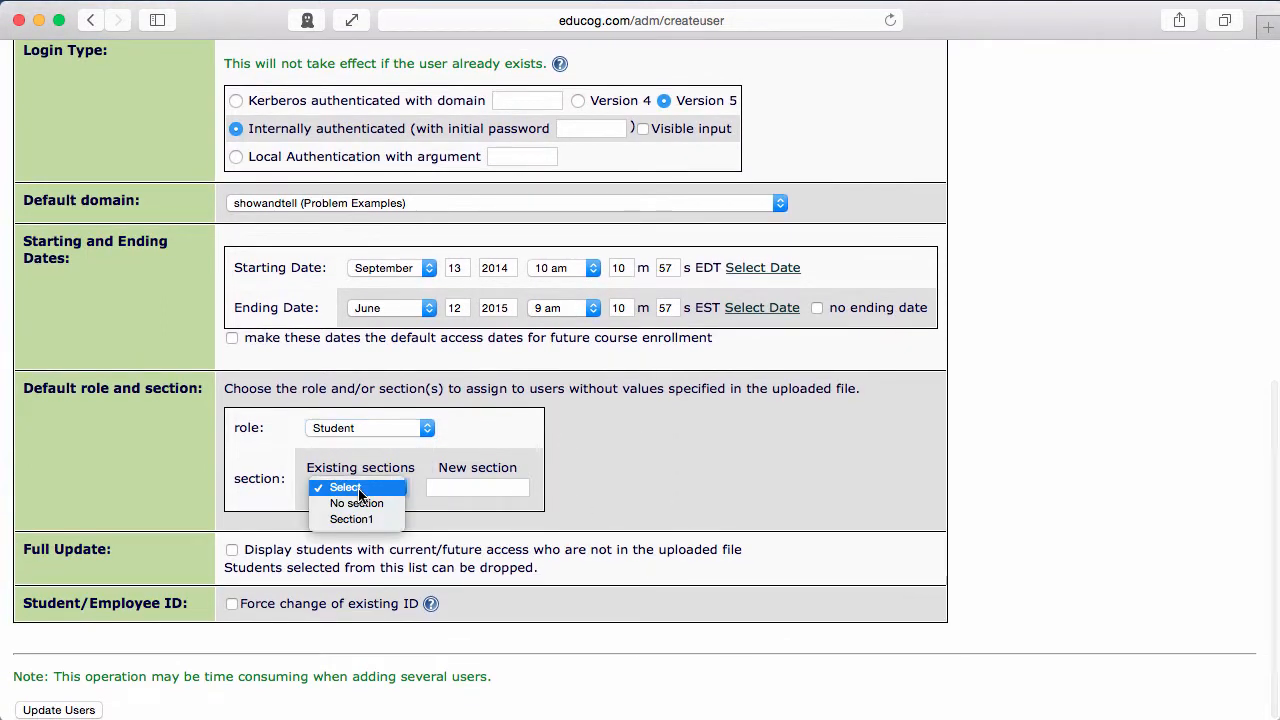
click(369, 518)
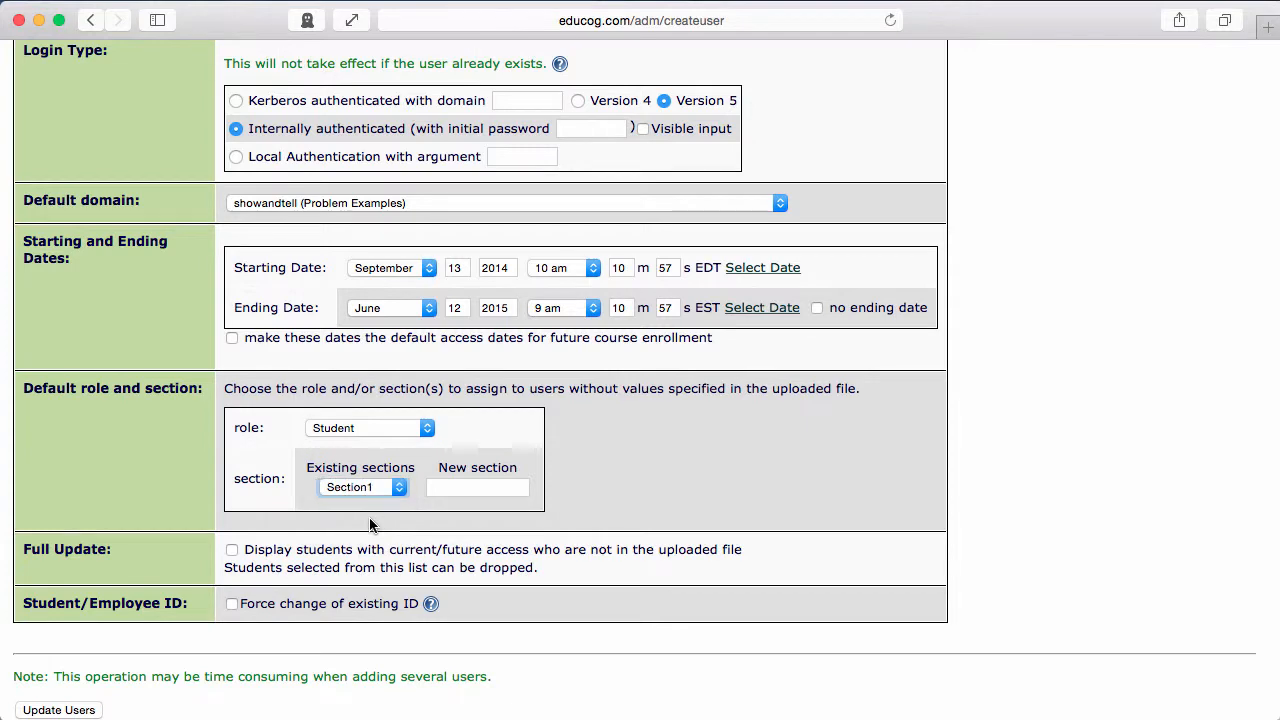
Submit the uploaded users for enrollment and continue without the optional fields.
click(62, 710)
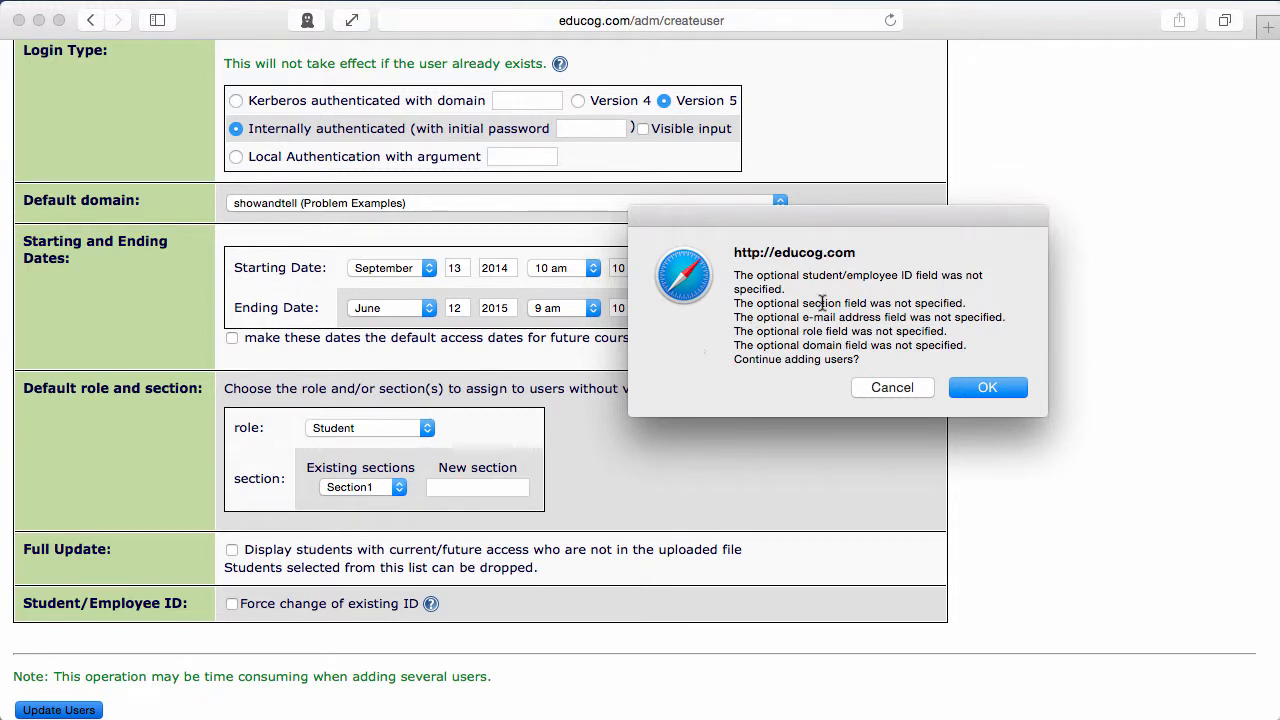
click(997, 389)
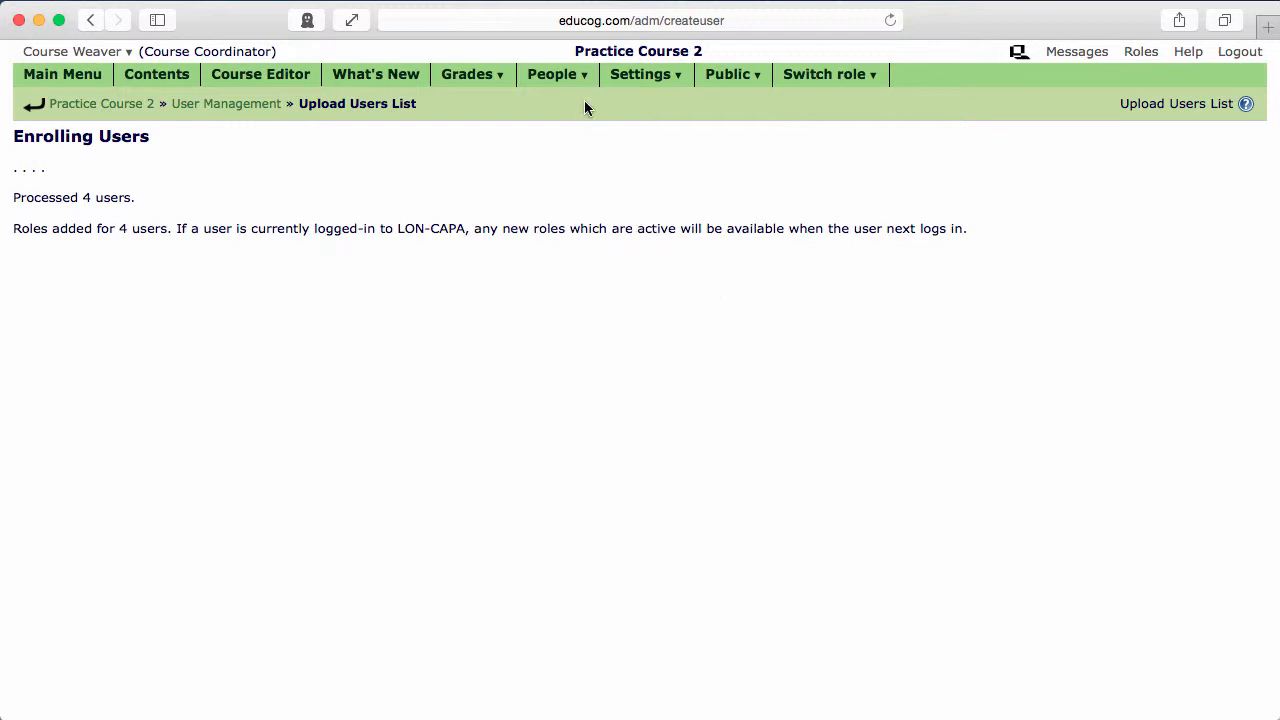
List the students who currently have access, leaving e-mail address, active groups and ID out of the displayed information.
click(555, 99)
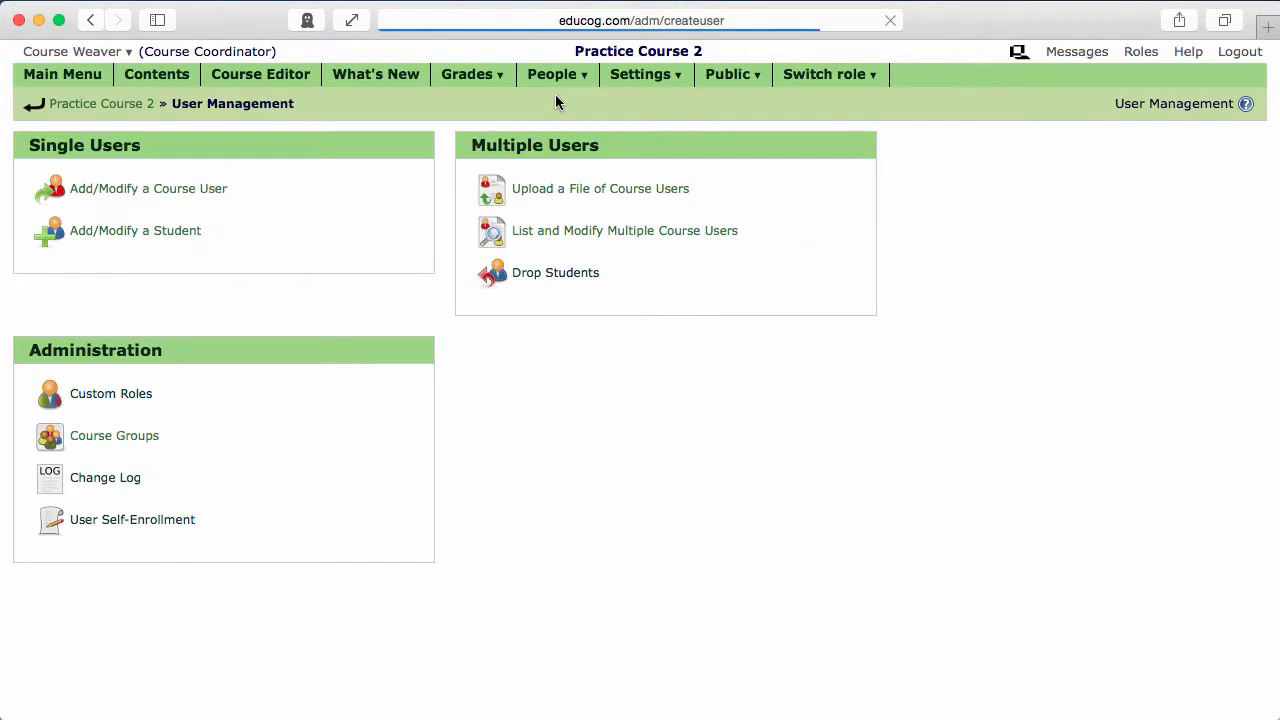
click(606, 236)
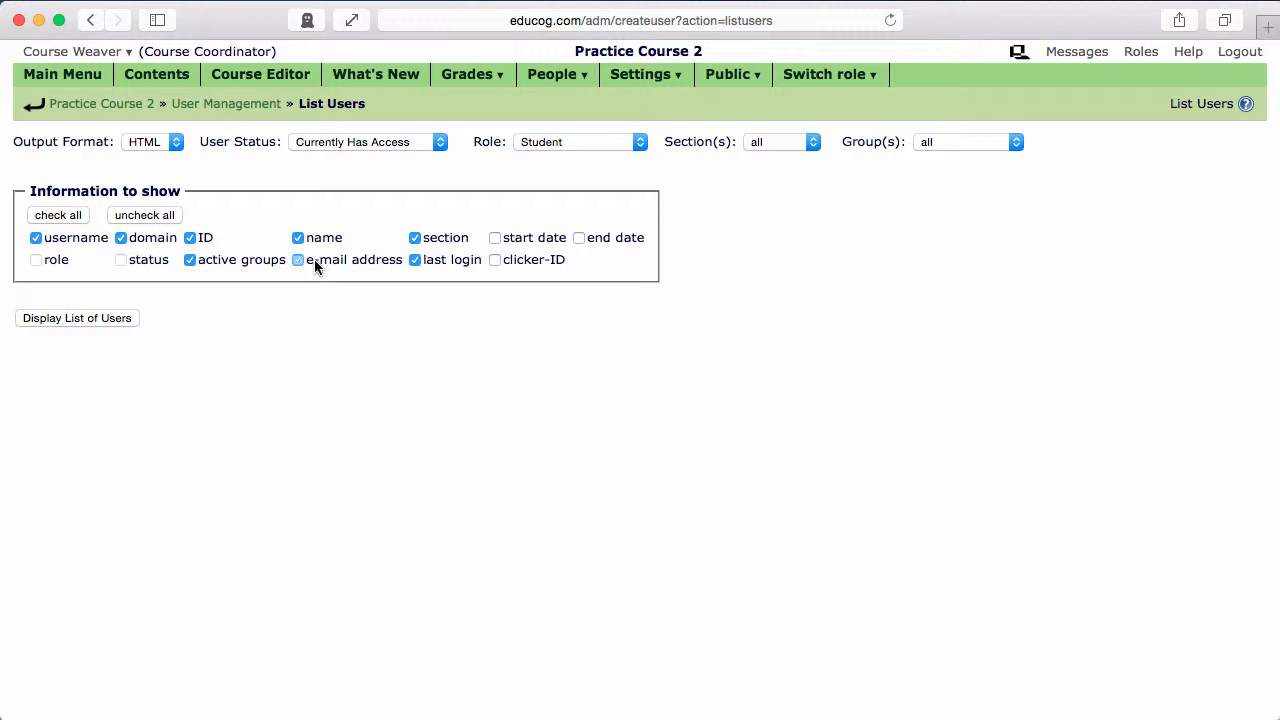
click(248, 261)
click(207, 244)
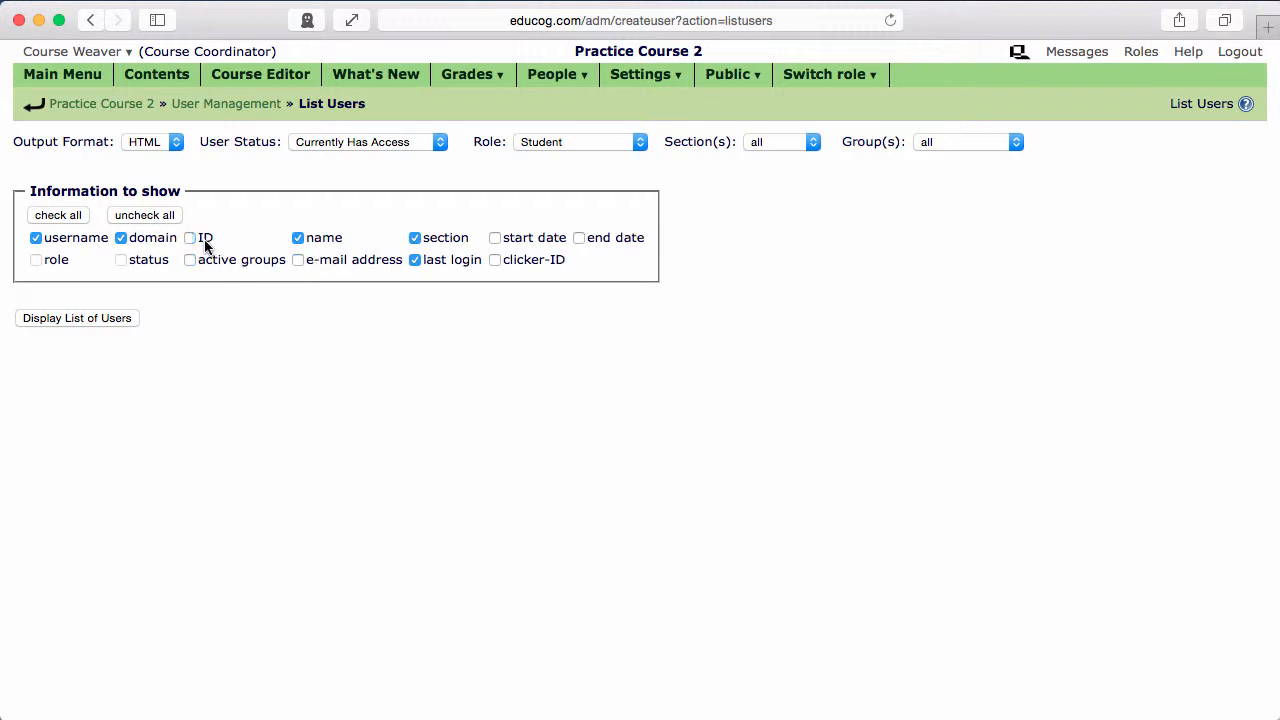
click(94, 318)
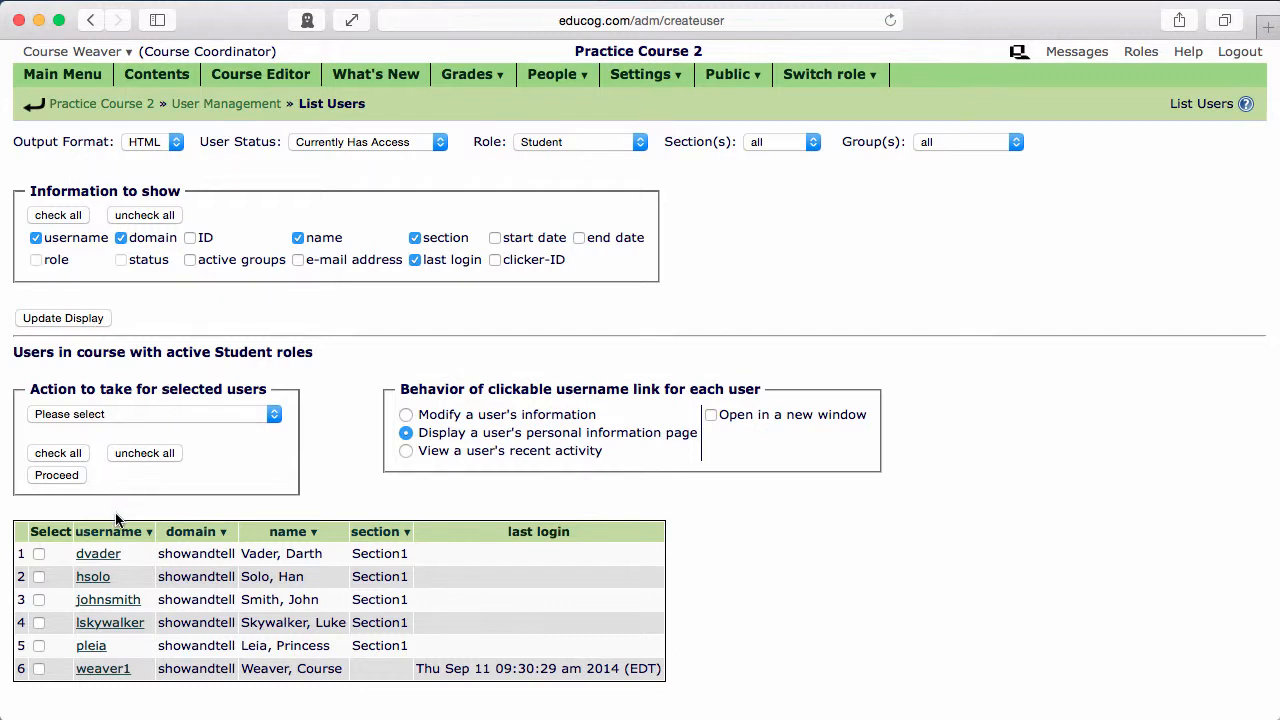
Select the third, fourth and fifth listed students and proceed with changing the section associated with their roles.
click(38, 600)
click(38, 645)
click(38, 622)
click(172, 414)
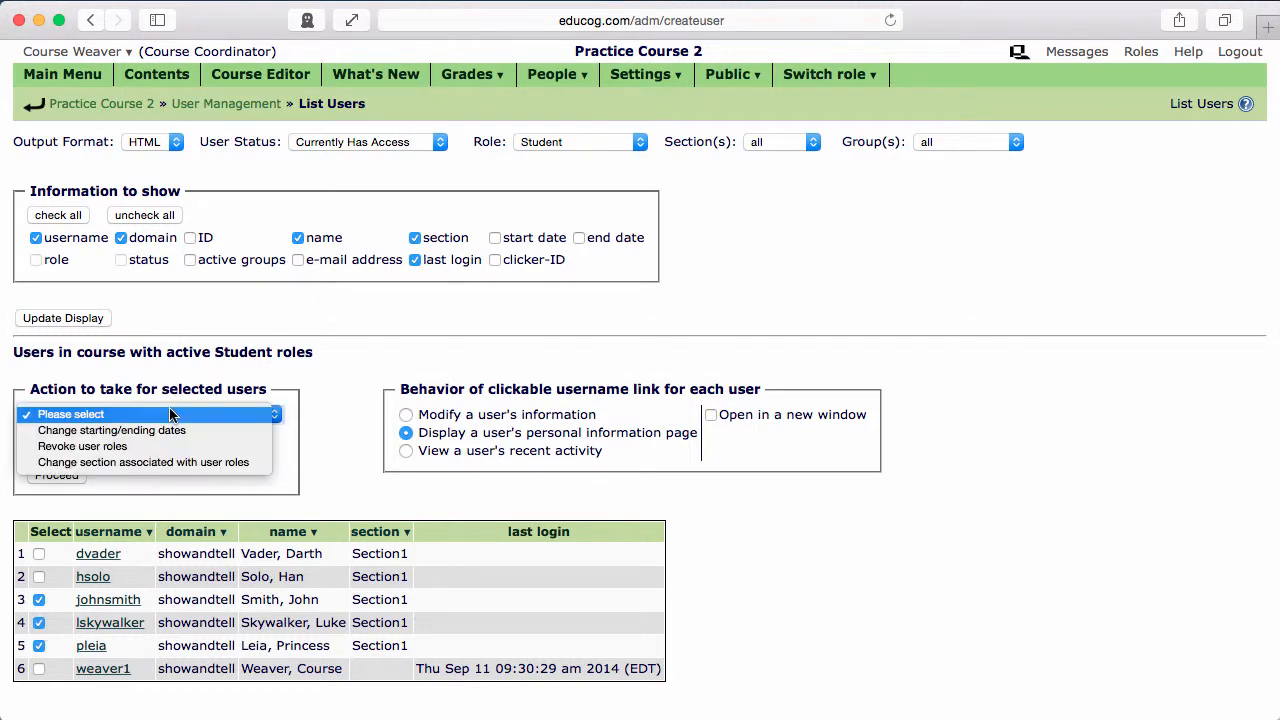
click(199, 463)
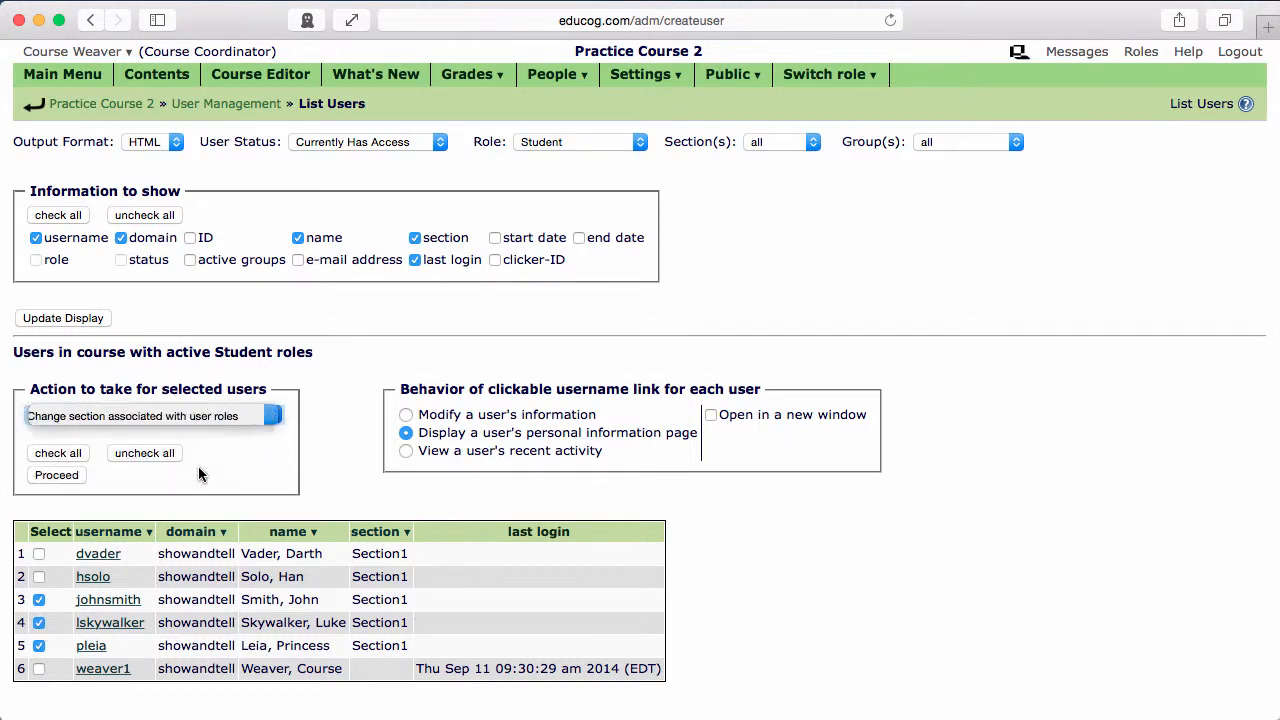
click(57, 476)
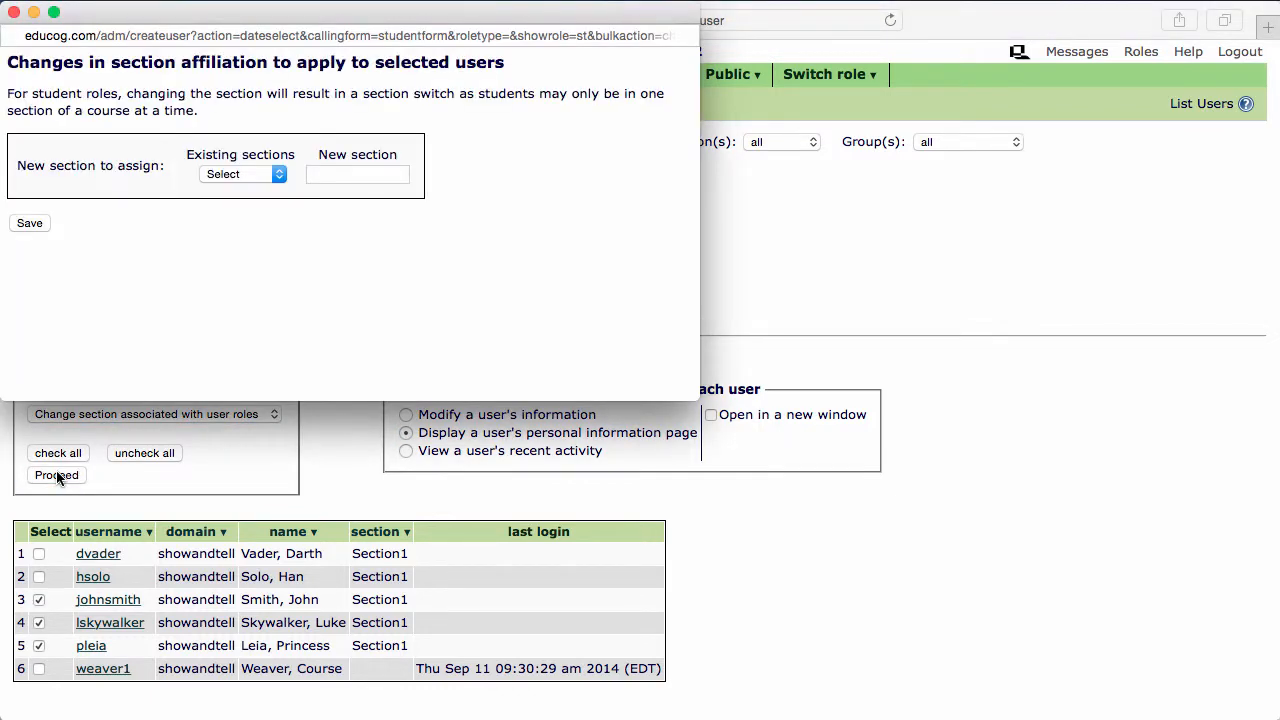
Assign the selected students to a new section named Section2, then save and confirm the switch.
click(266, 177)
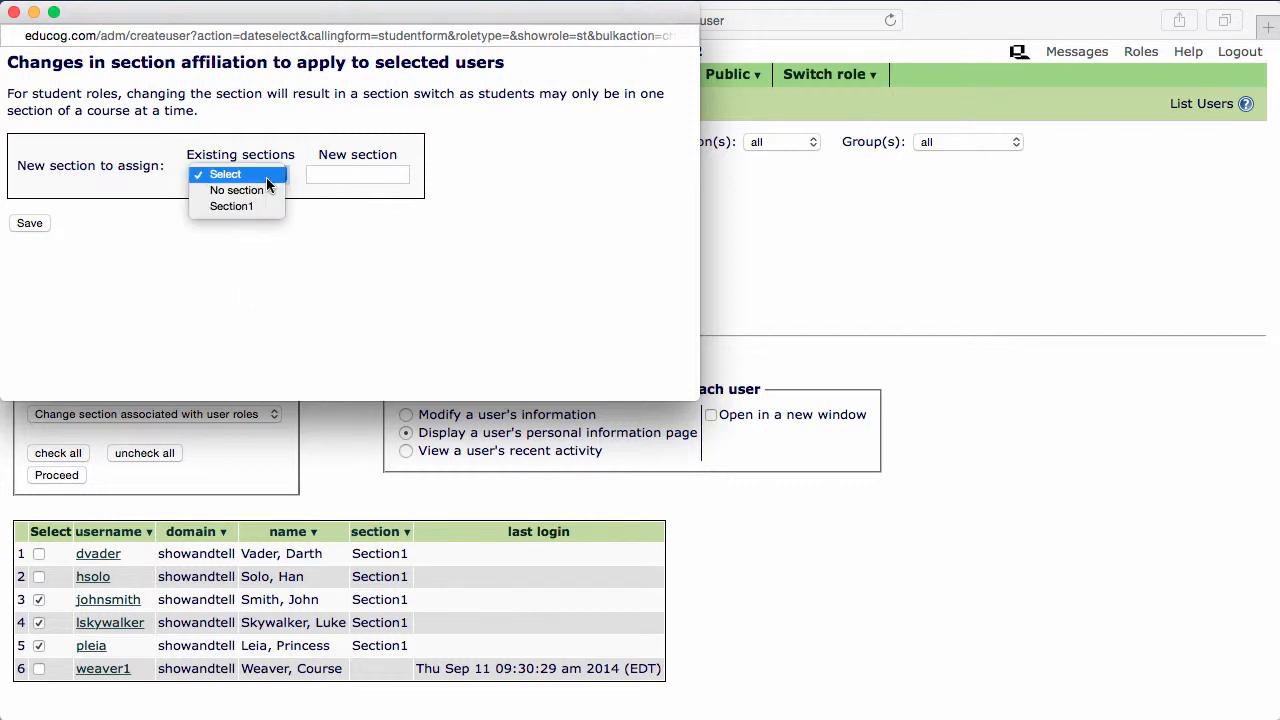
click(350, 184)
click(351, 184)
text(S)
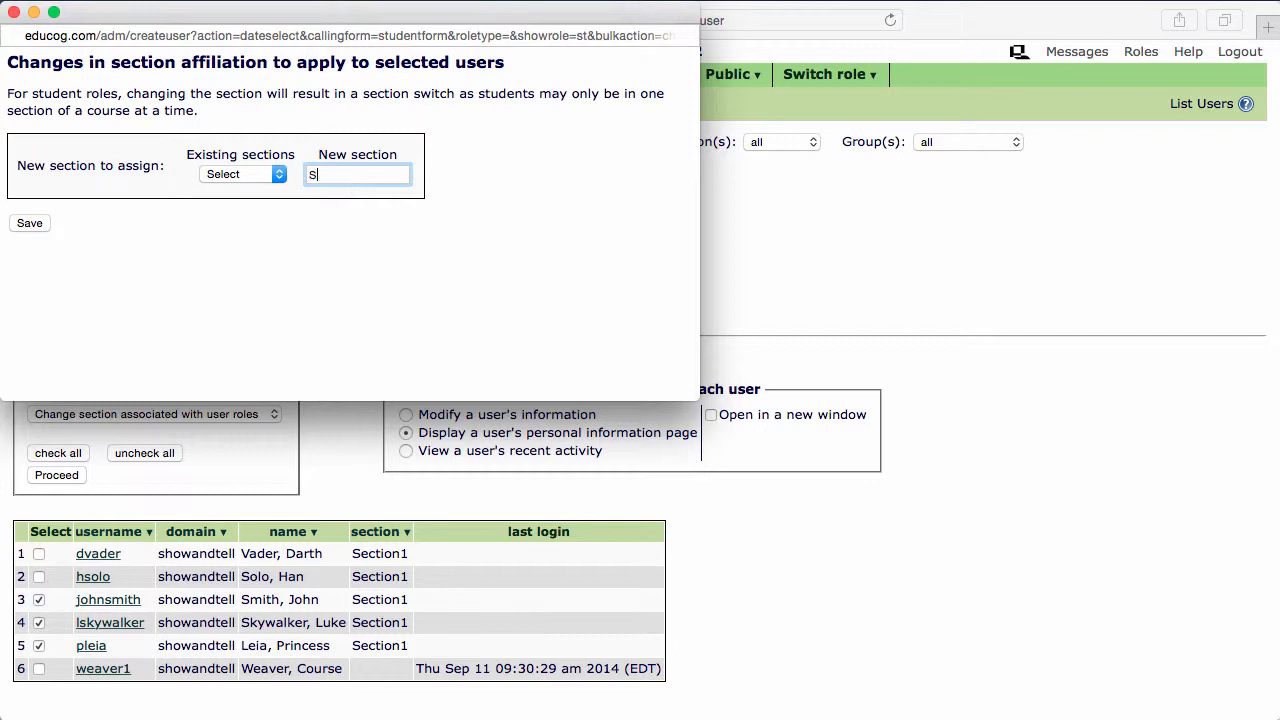
text(ection2)
click(32, 223)
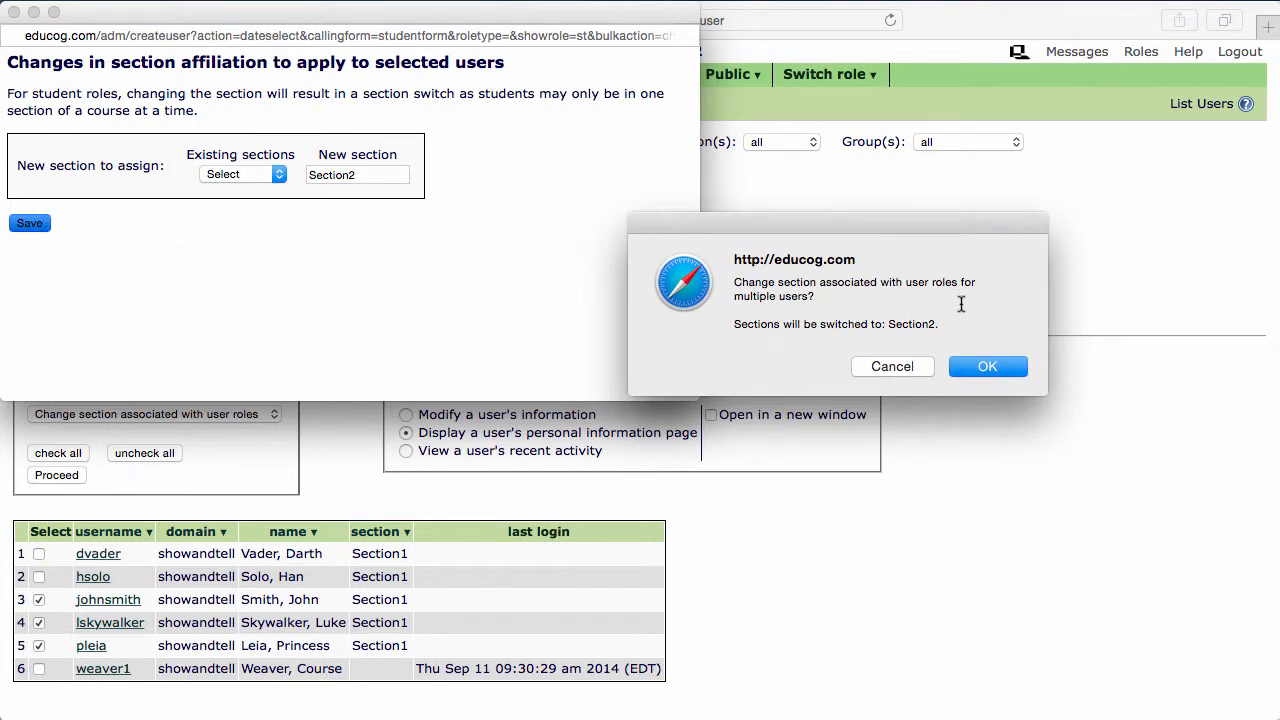
click(997, 370)
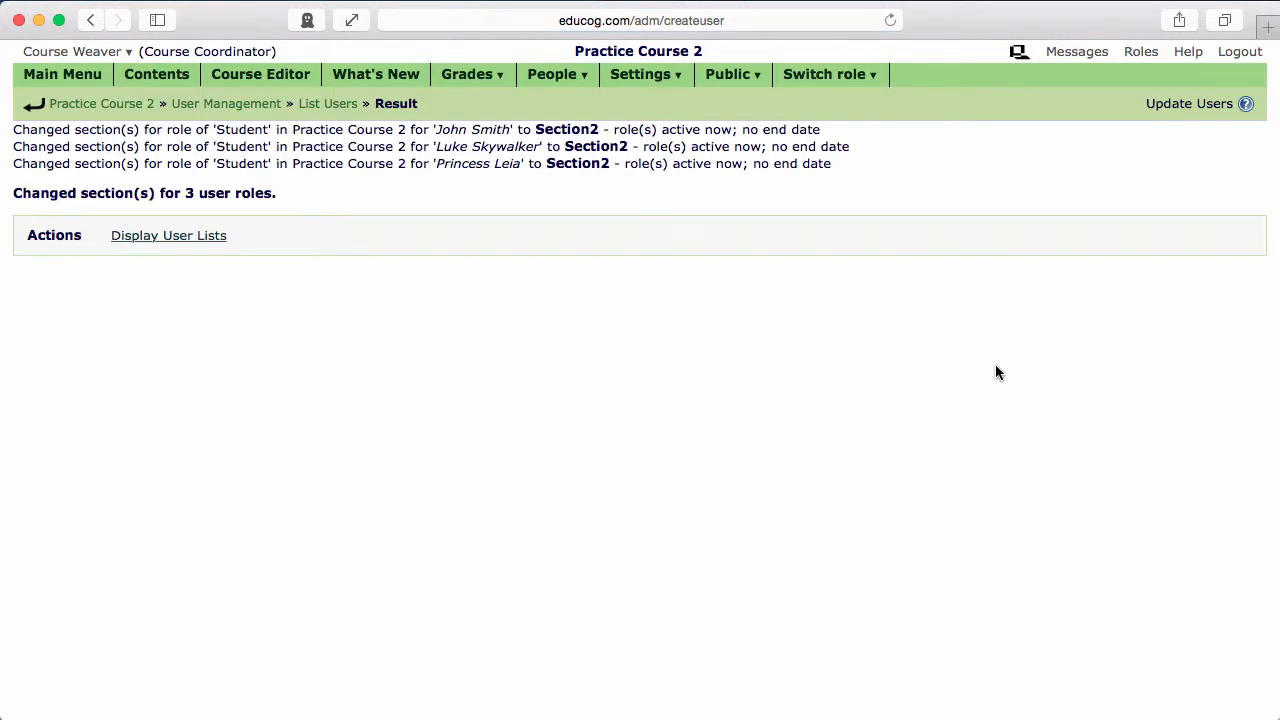
Display the list of current students again from User Management, keeping the default information fields.
click(556, 78)
click(547, 97)
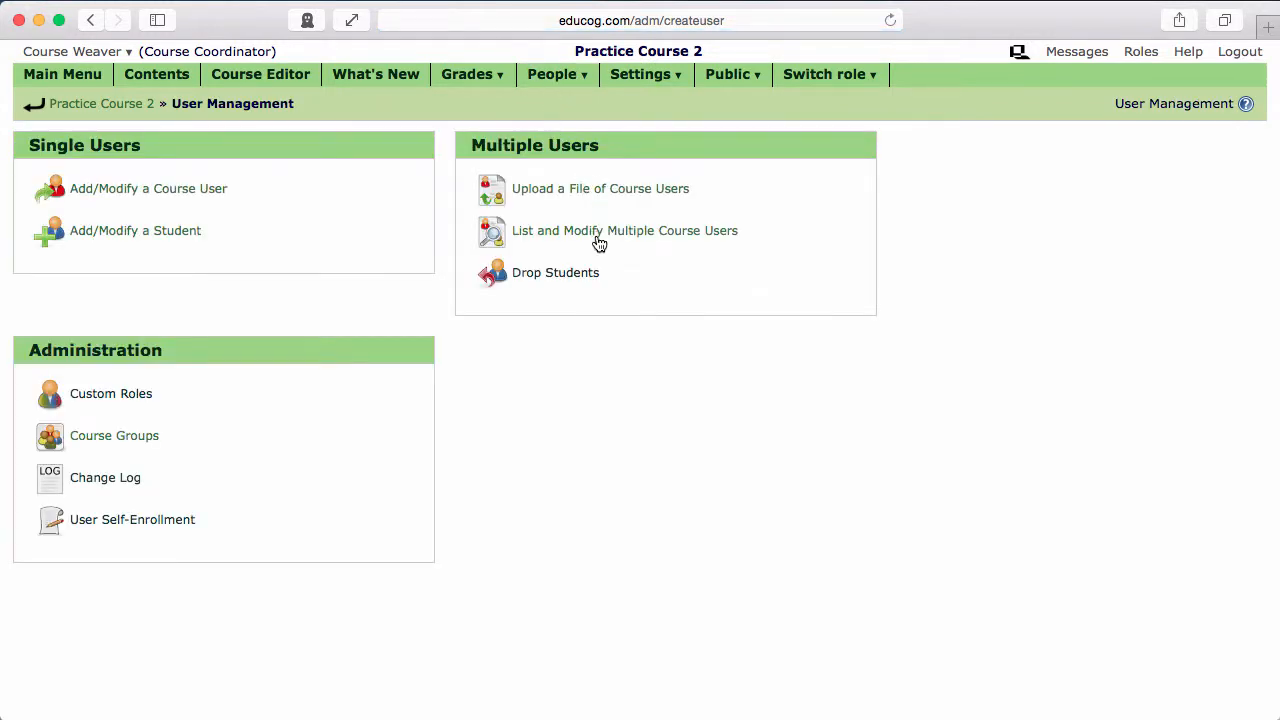
click(598, 234)
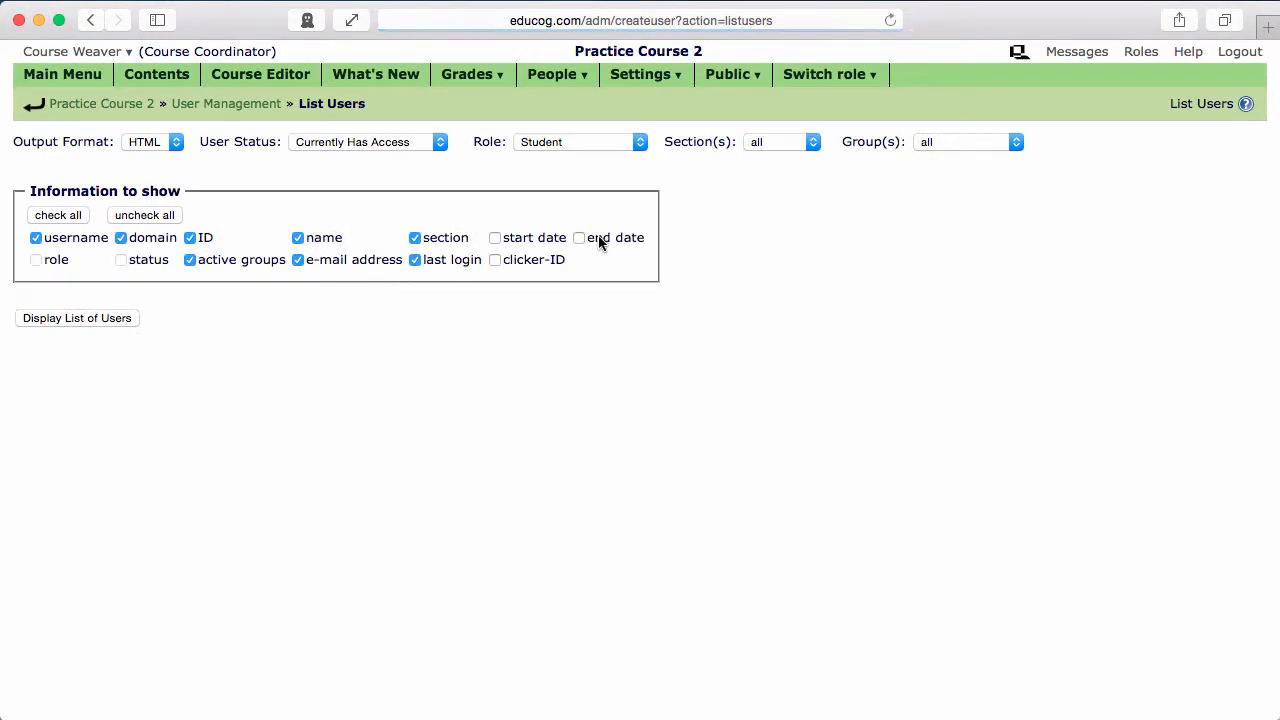
click(80, 318)
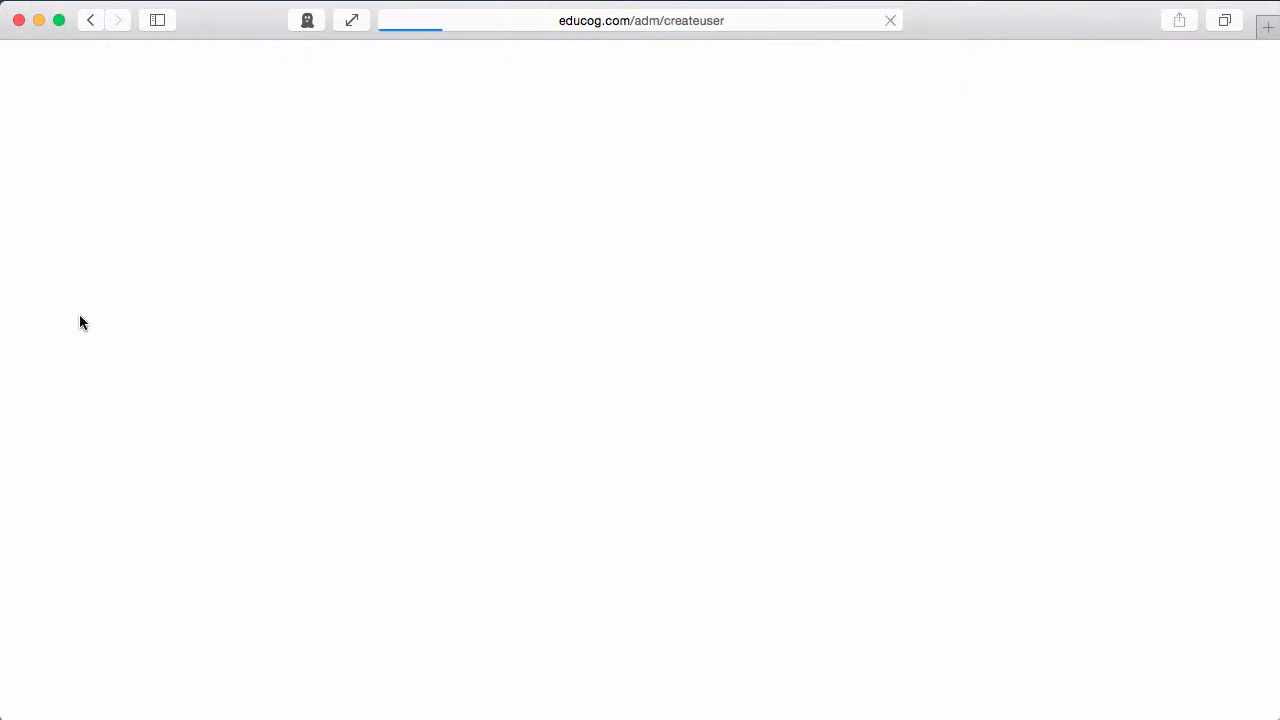